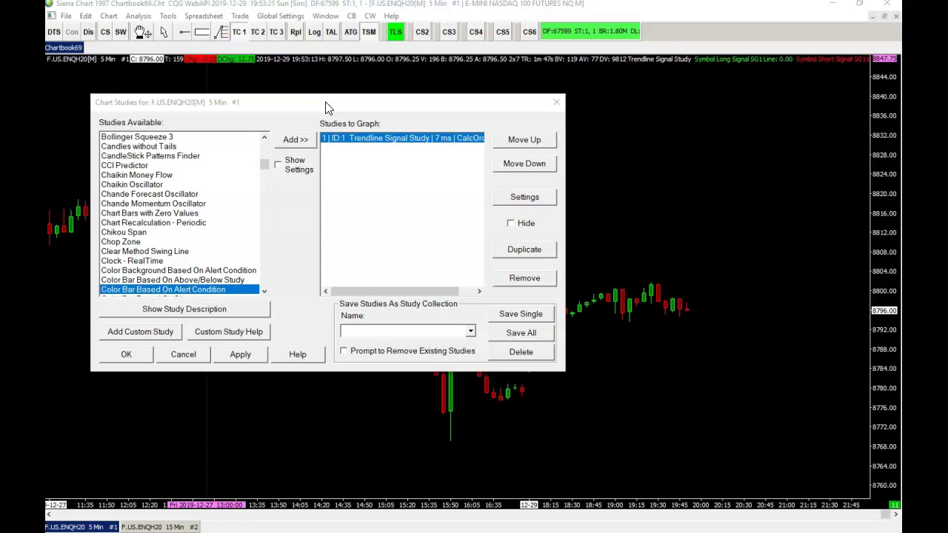
- Close the chart studies list and draw a descending ray from the 14:50 high at about 8808 through the 15:55 high
left_click(127, 354)
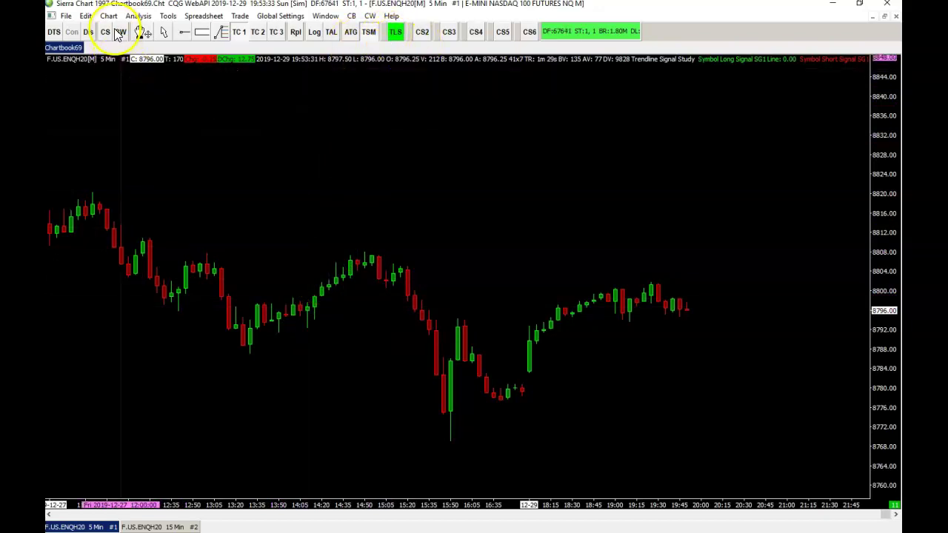
left_click(168, 16)
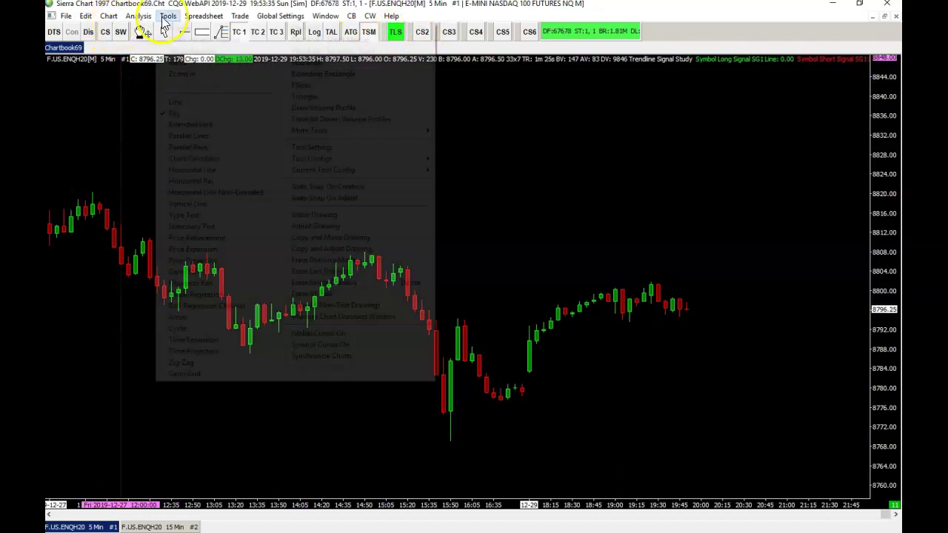
left_click(182, 113)
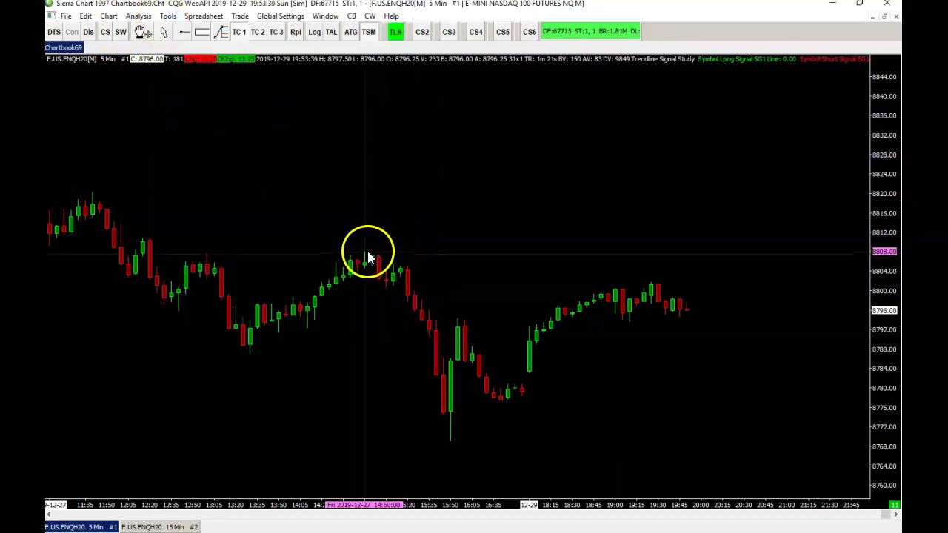
left_click_drag(364, 253, 461, 326)
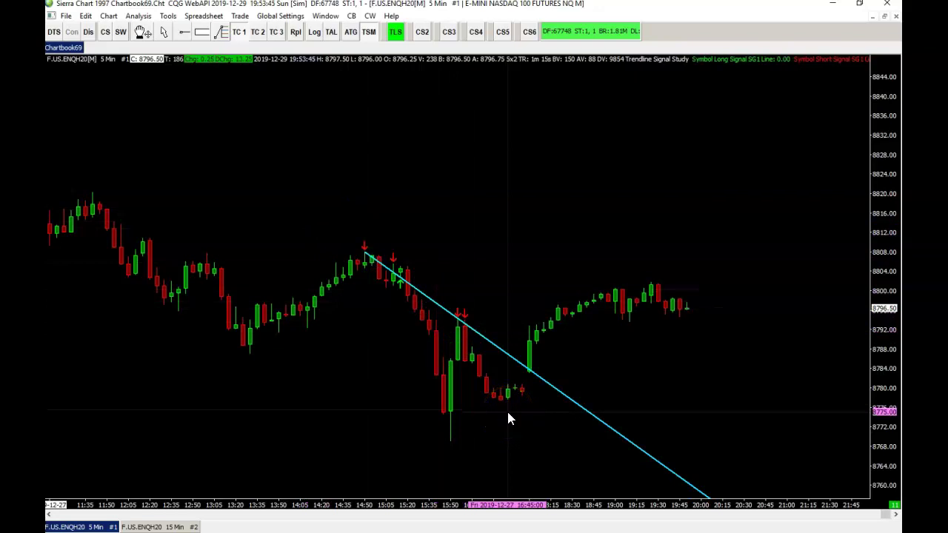
mouse_move(359, 271)
left_mouse_down()
mouse_move(636, 442)
mouse_move(653, 391)
left_mouse_up()
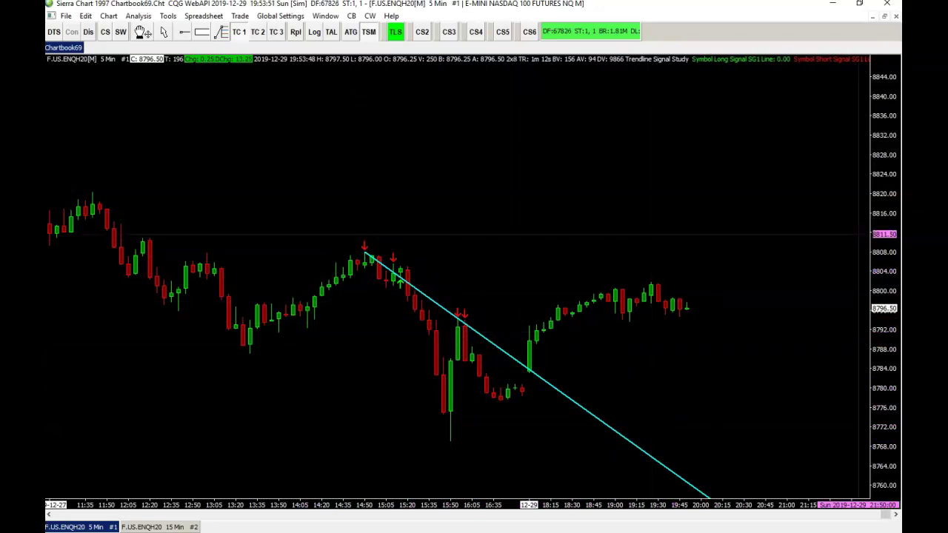
- Show the Tool Values Window over the chart, hiding and redisplaying it once
left_click_drag(812, 96, 669, 93)
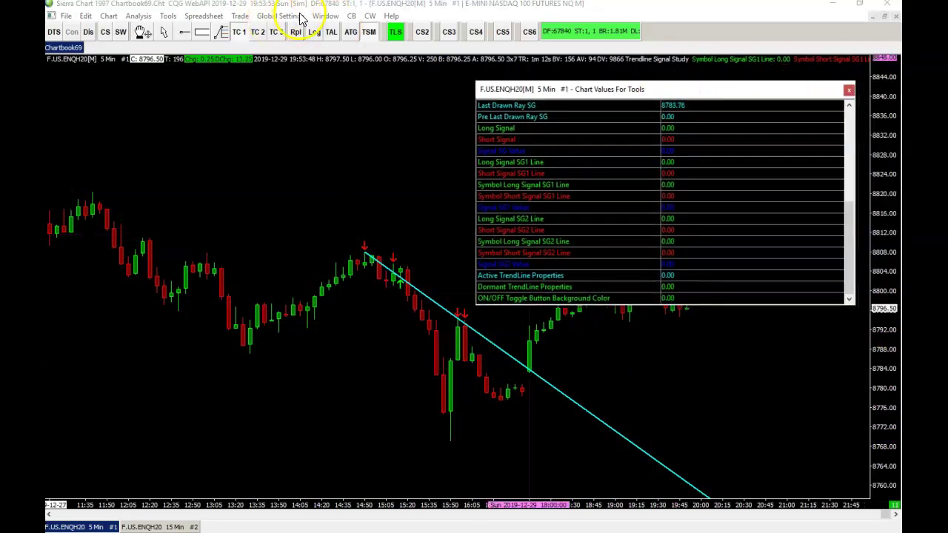
left_click(324, 16)
left_click(456, 97)
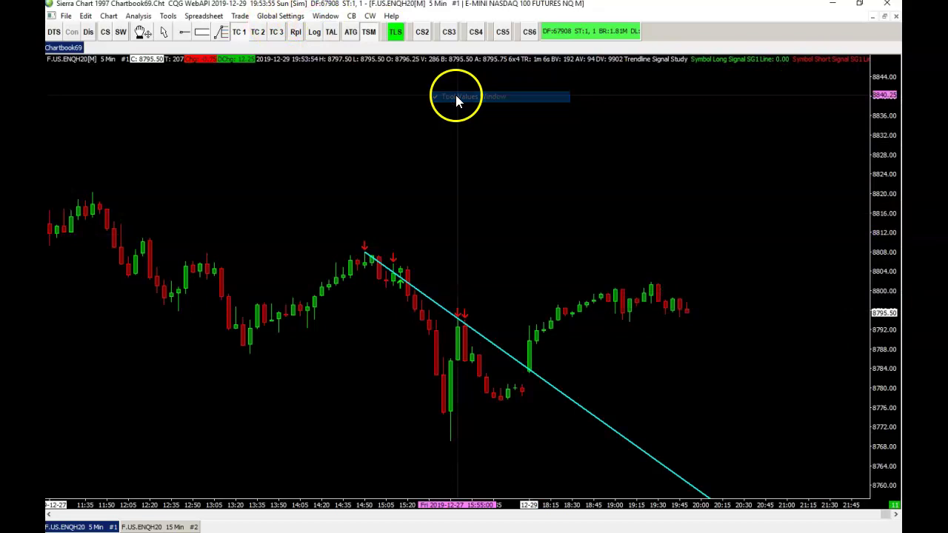
left_click(325, 15)
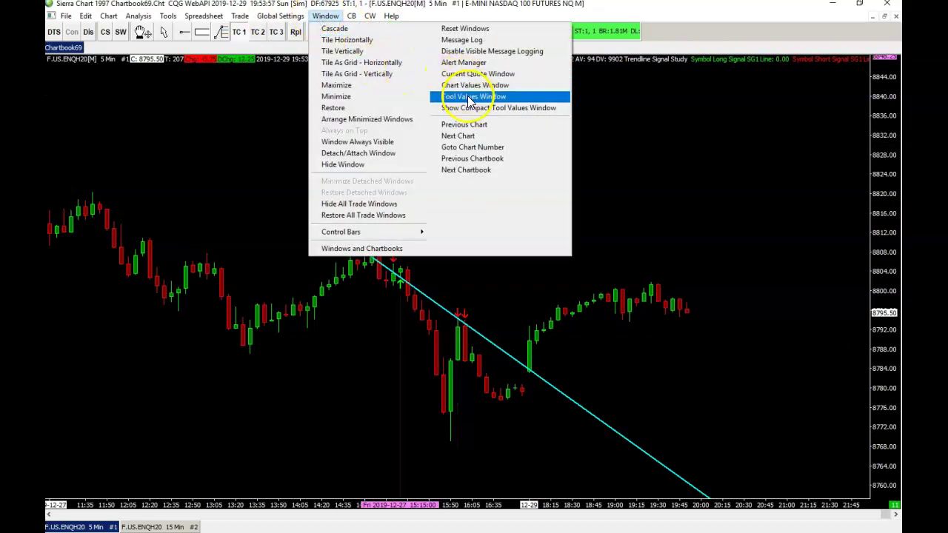
left_click(468, 97)
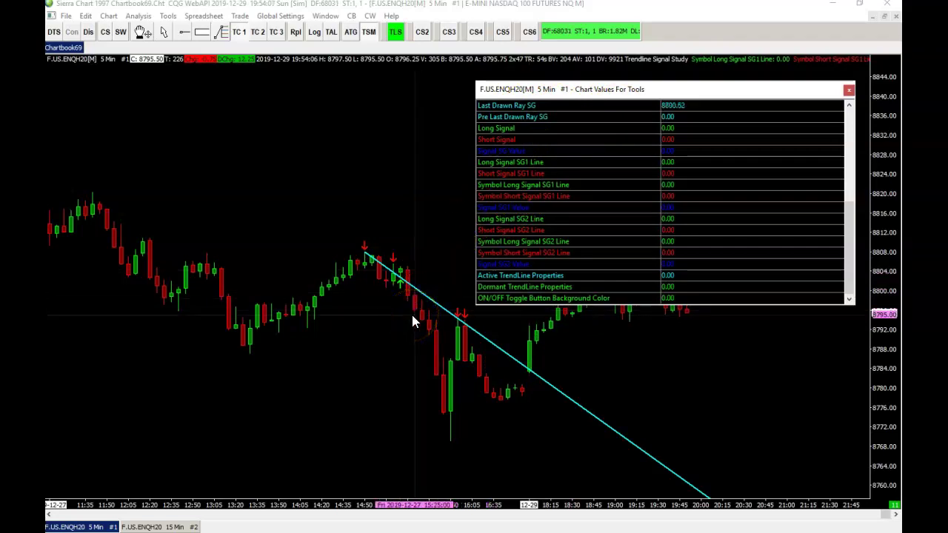
- Draw a horizontal ray at about 8792 starting from the 13:20 bar
left_click(235, 334)
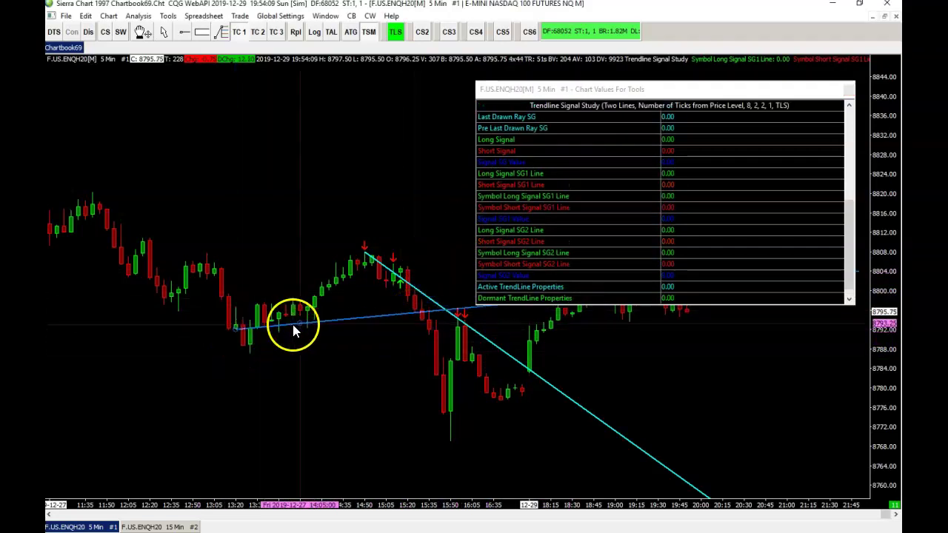
left_click(343, 330)
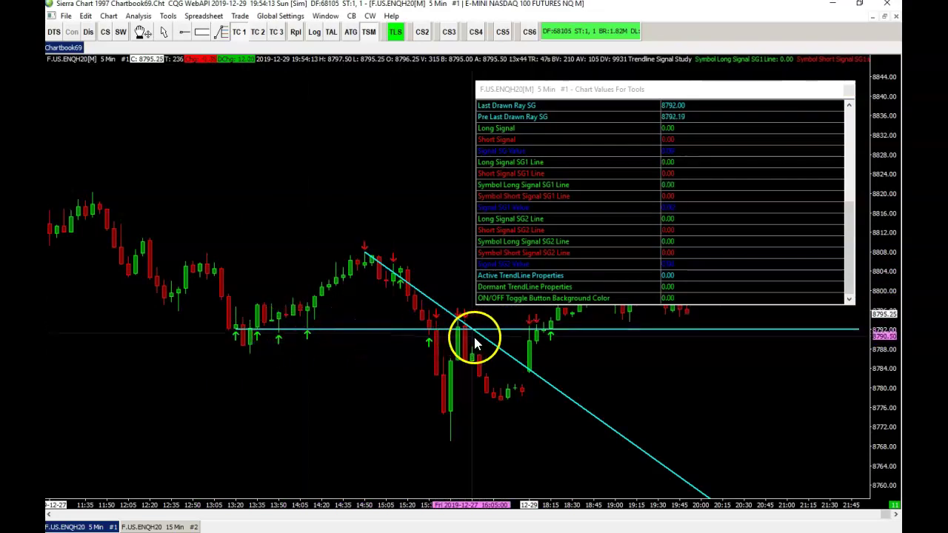
- Examine the One Line and Two Lines choices of the Trendline Signal Study's Option input, leaving the settings without saving
left_click(118, 31)
left_click(667, 227)
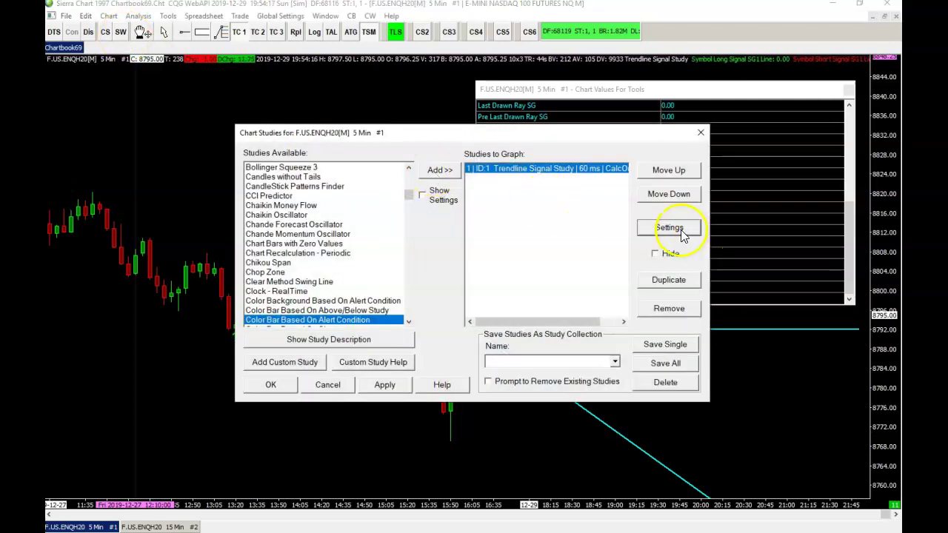
left_click(597, 147)
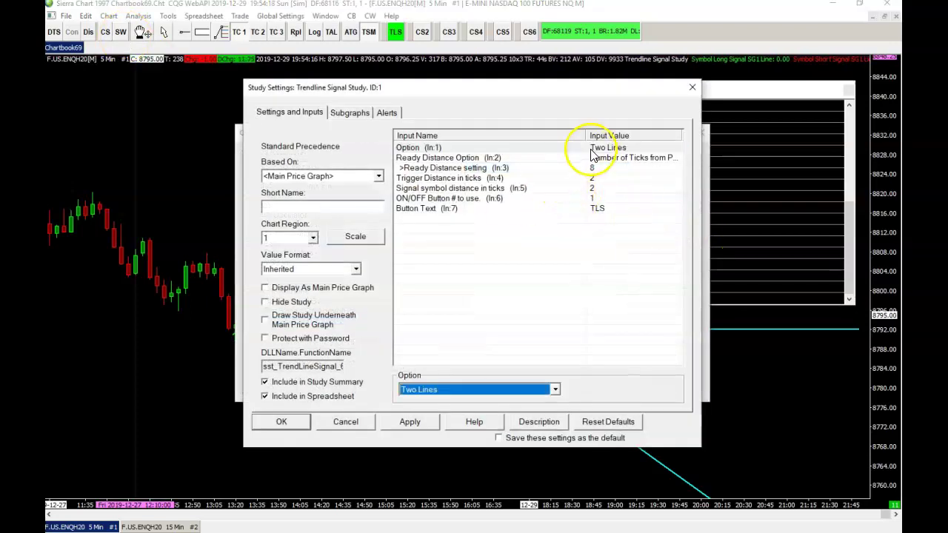
left_click(437, 390)
left_click(416, 399)
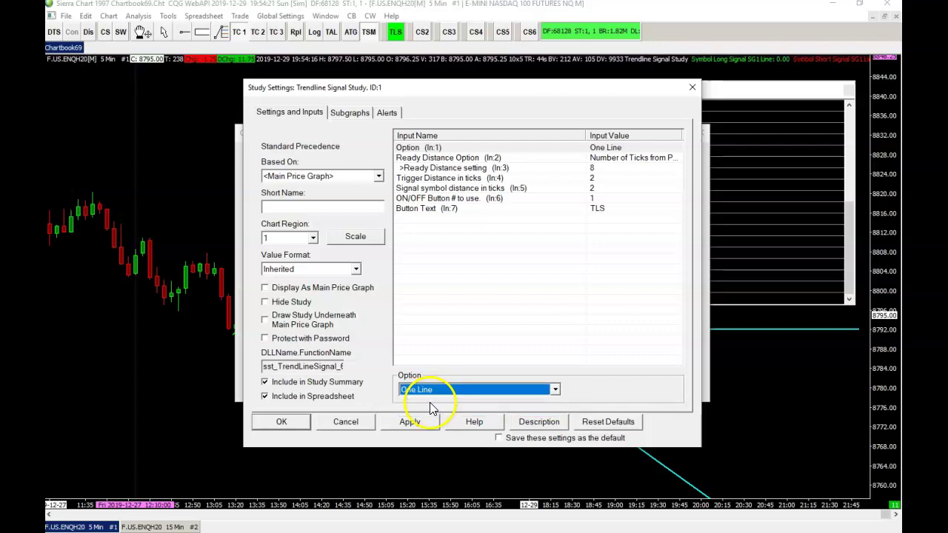
left_click(419, 389)
left_click(428, 412)
left_click(343, 419)
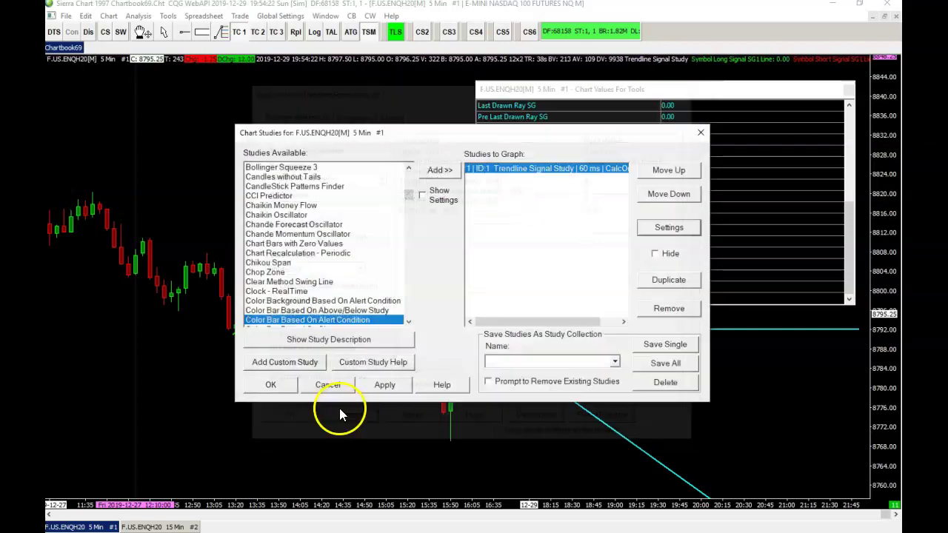
left_click(327, 387)
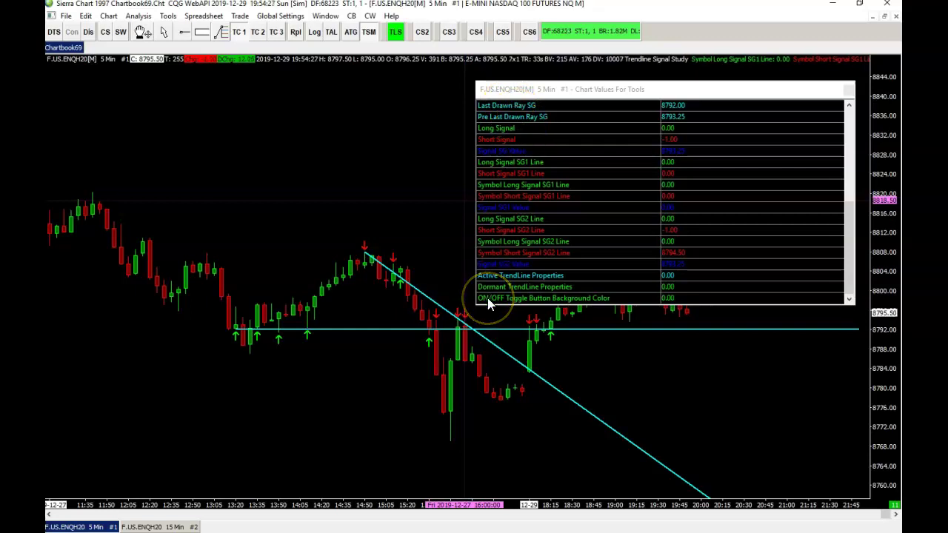
- Draw a third ray descending from the 11:35 bar at about 8820 through the 13:00 high
left_click(91, 188)
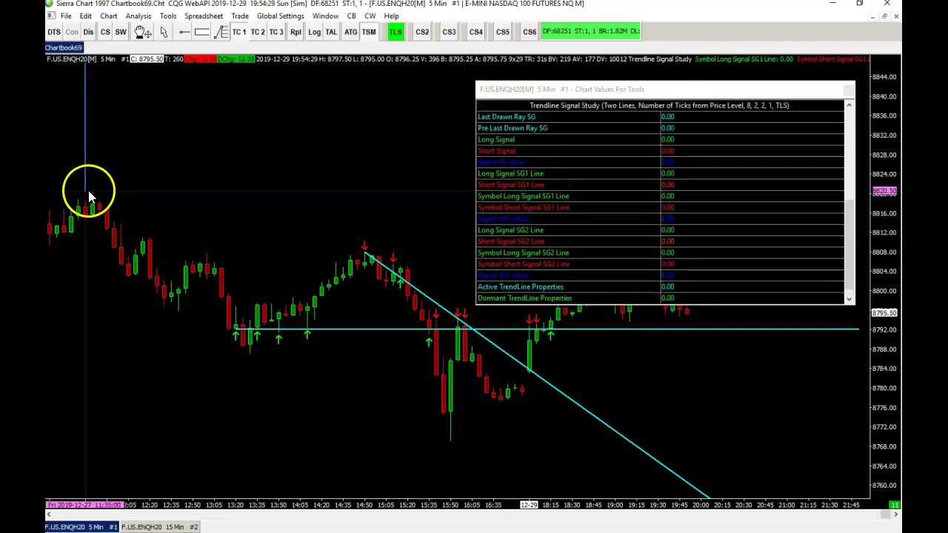
left_click(200, 251)
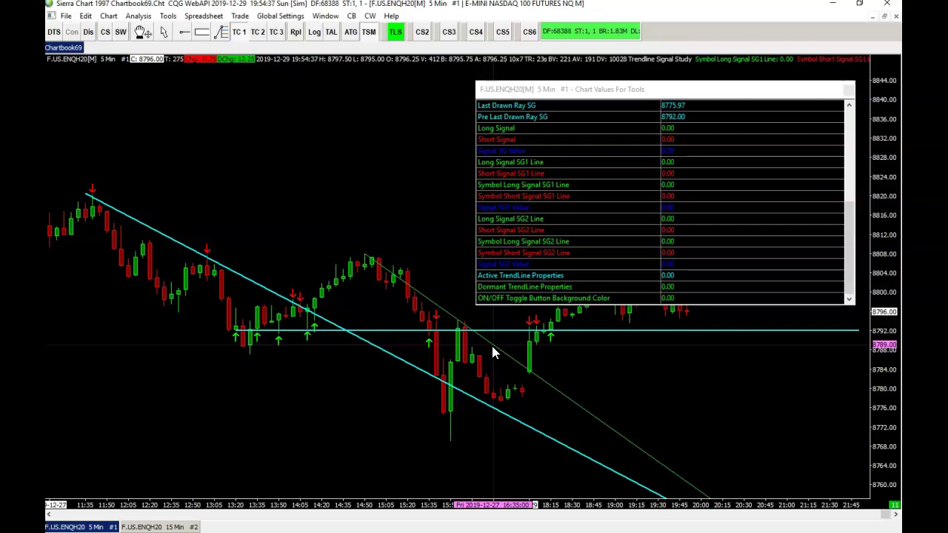
- Review the Active and Dormant TrendLine Properties subgraphs of the Trendline Signal Study, leaving the settings without saving
left_click(128, 35)
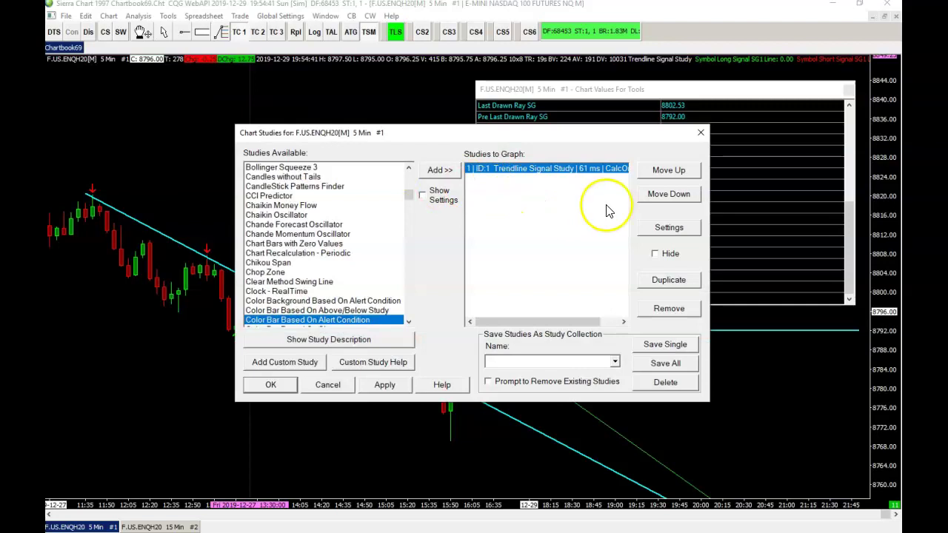
left_click(668, 227)
left_click(352, 112)
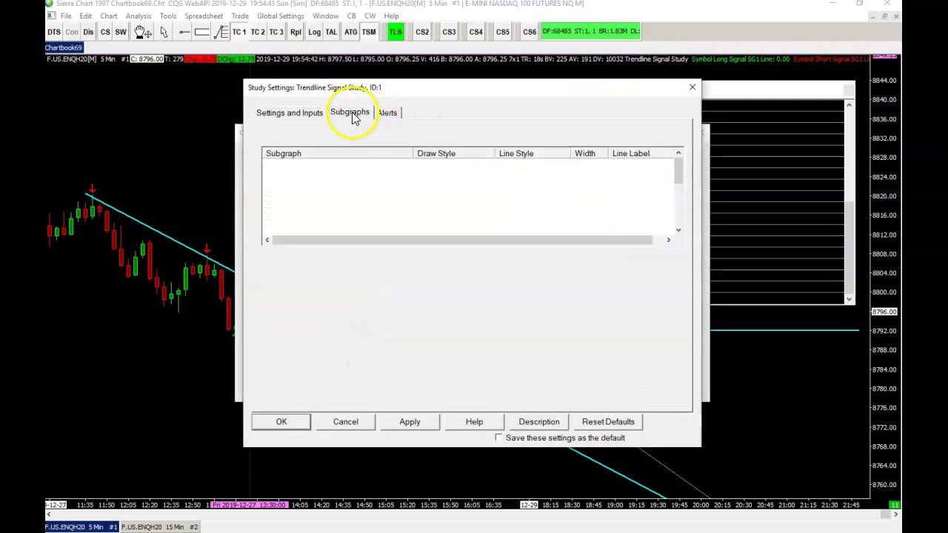
scroll(367, 185, "down", 3)
scroll(367, 185, "down", 1)
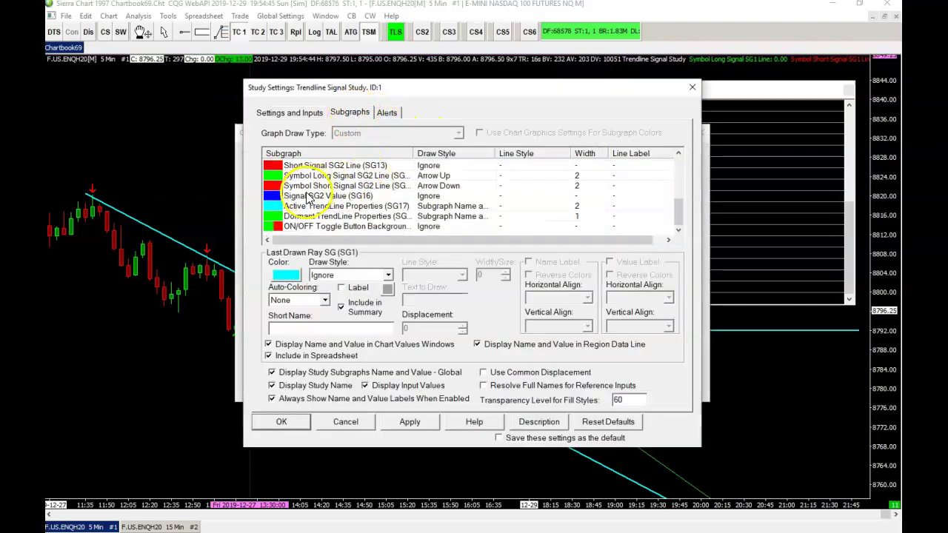
left_click(301, 207)
left_click(301, 215)
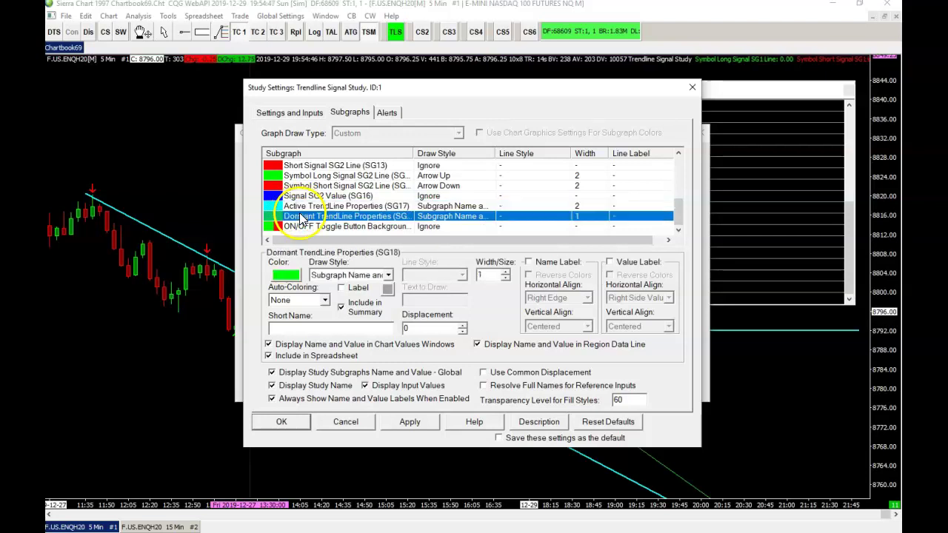
left_click(347, 423)
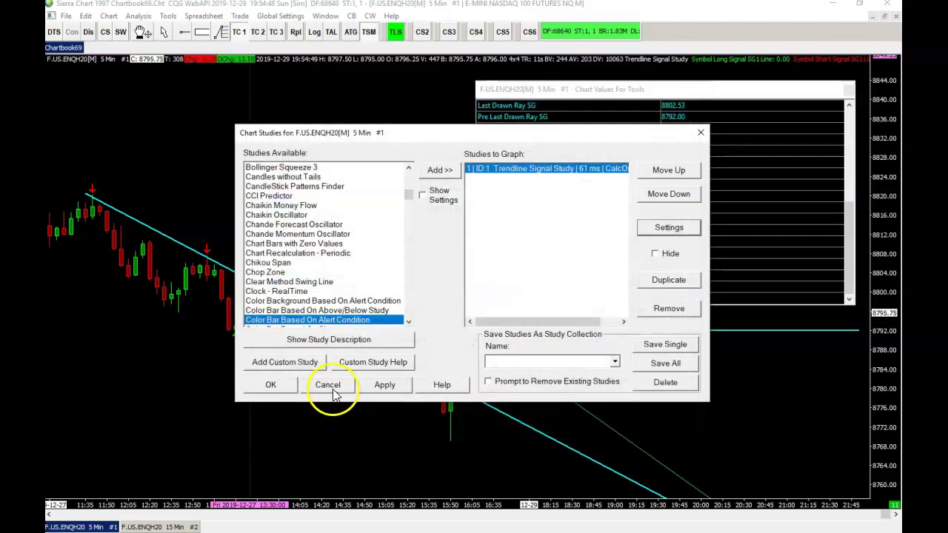
left_click(330, 385)
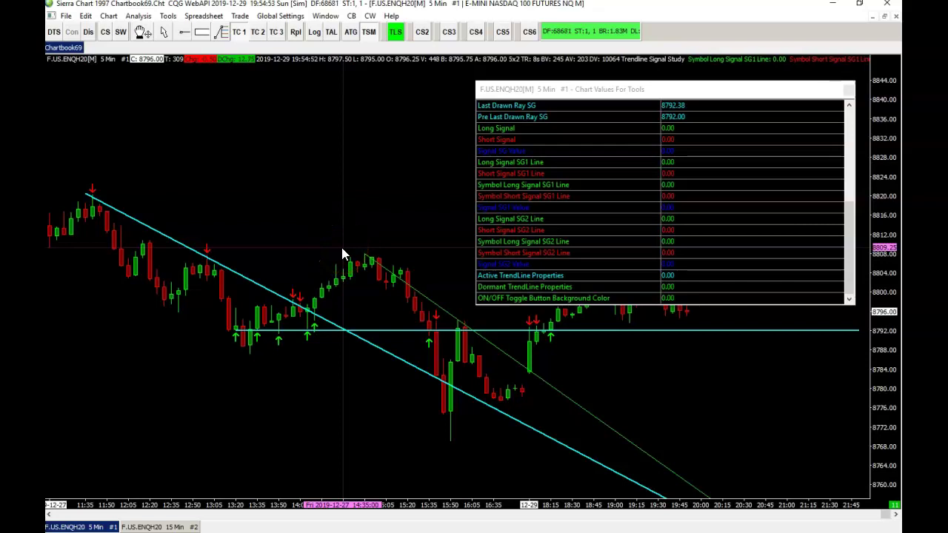
- Draw an ascending ray from the 12-27 low near 10:00 at about 8781 through the 13:30 low
mouse_move(343, 254)
left_mouse_down()
mouse_move(328, 256)
mouse_move(371, 332)
mouse_move(343, 332)
mouse_move(316, 354)
mouse_move(152, 212)
mouse_move(256, 331)
mouse_move(280, 334)
mouse_move(249, 329)
mouse_move(335, 333)
mouse_move(424, 357)
left_mouse_up()
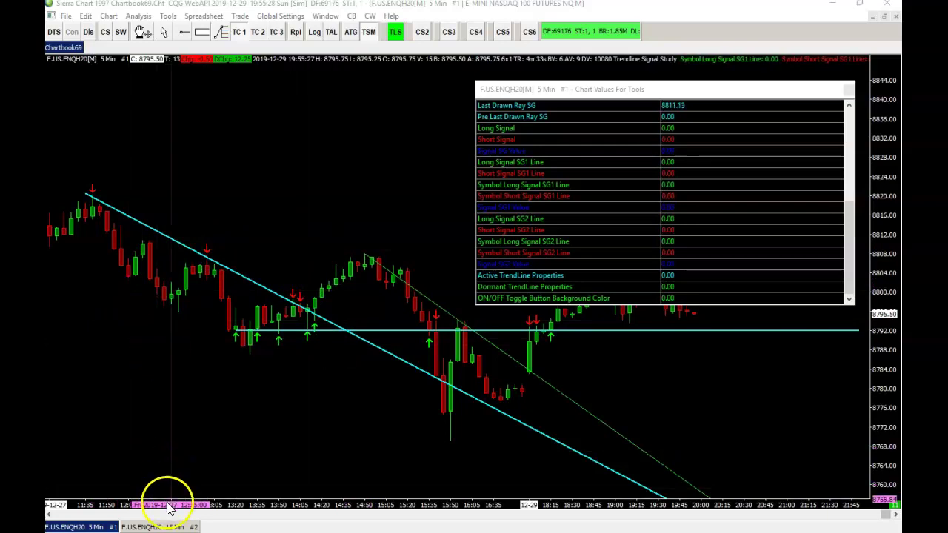
left_click_drag(166, 509, 240, 506)
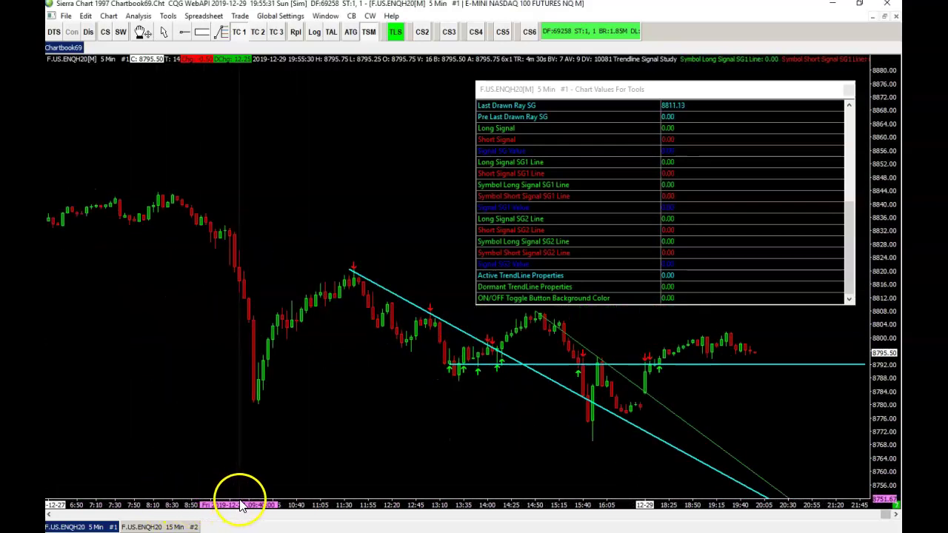
mouse_move(257, 399)
left_mouse_down()
mouse_move(442, 387)
mouse_move(467, 376)
mouse_move(458, 376)
left_mouse_up()
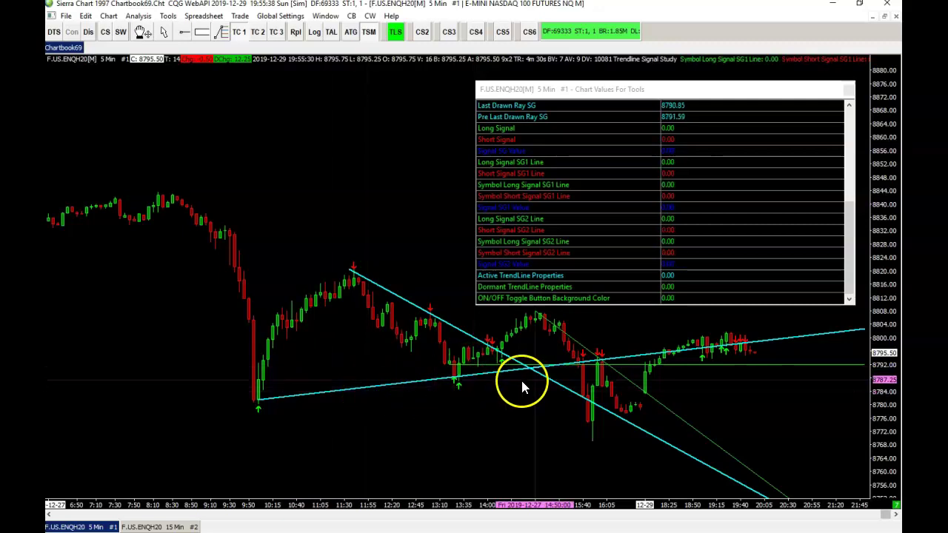
- Erase all four rays from the 5-minute chart
right_click(583, 350)
left_click(600, 317)
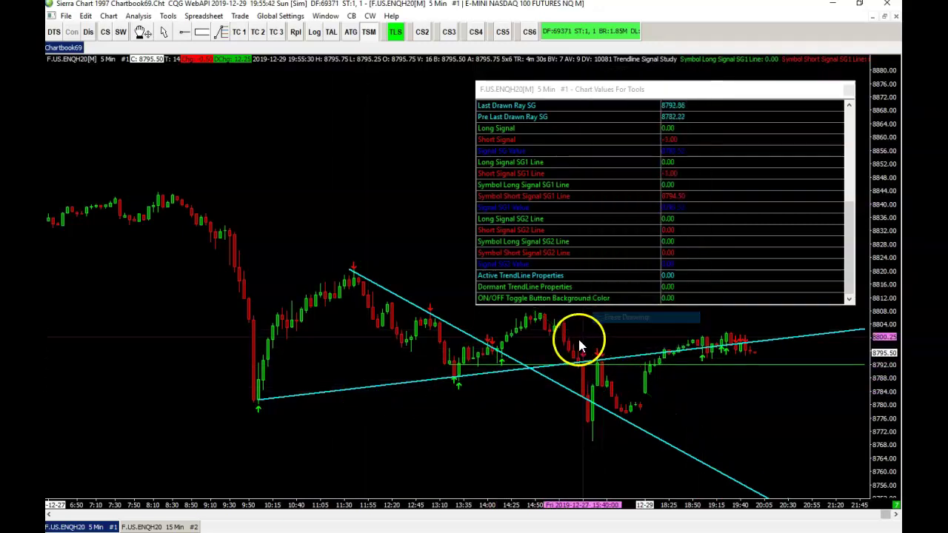
right_click(537, 368)
left_click(559, 331)
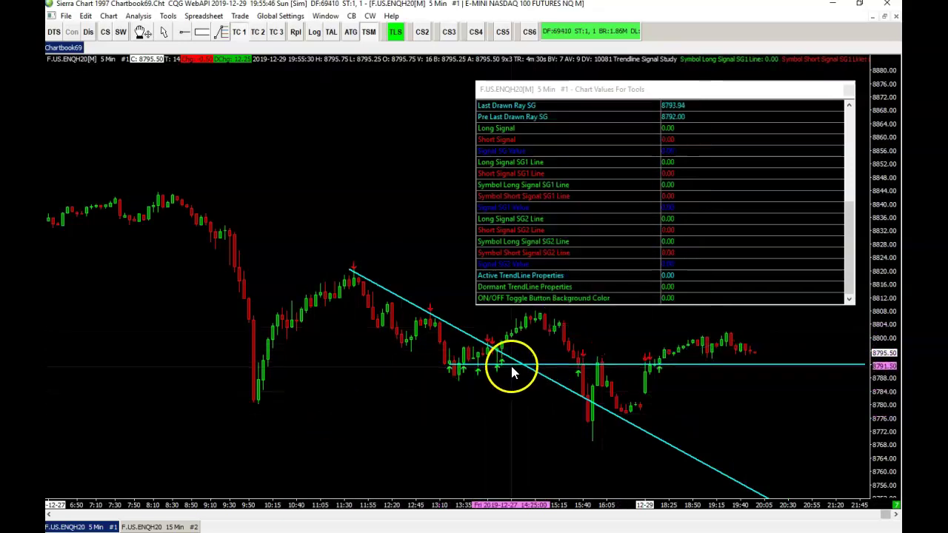
right_click(511, 365)
left_click(560, 332)
right_click(512, 359)
left_click(532, 331)
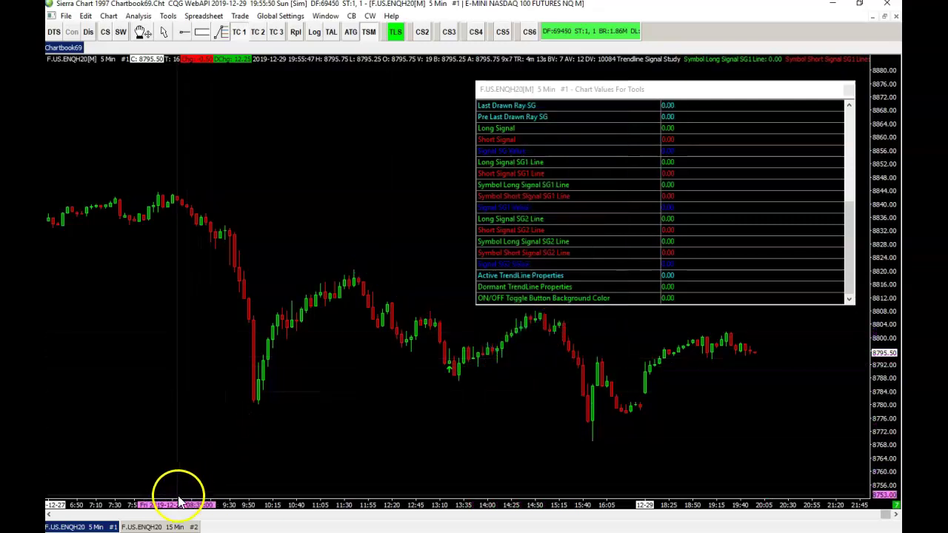
- Draw a long ascending ray from the 12-24 low near 9:50 at about 8707 through the 12-26 morning low
left_click_drag(178, 500, 301, 501)
mouse_move(110, 440)
left_mouse_down()
mouse_move(389, 397)
mouse_move(381, 382)
left_mouse_up()
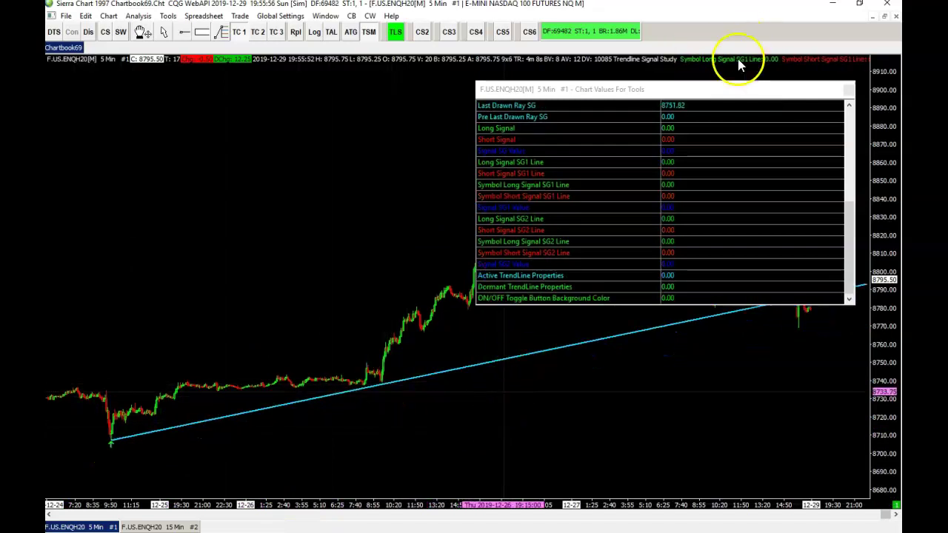
- Move the Tool Values Window completely off the chart so it covers no price bars
left_click_drag(729, 86, 489, 90)
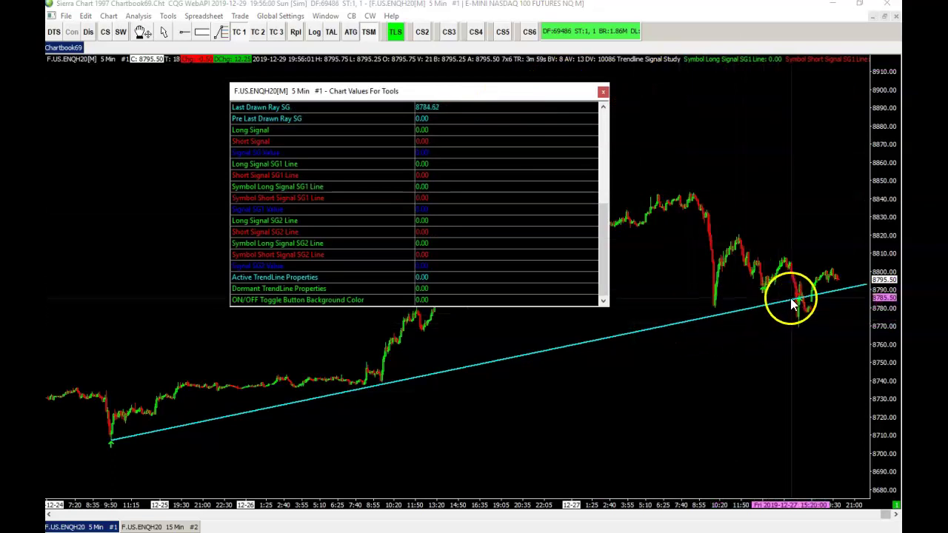
left_click(431, 98)
left_click_drag(432, 98, 946, 189)
- Erase the long ascending ray from the chart
left_click_drag(699, 507, 624, 510)
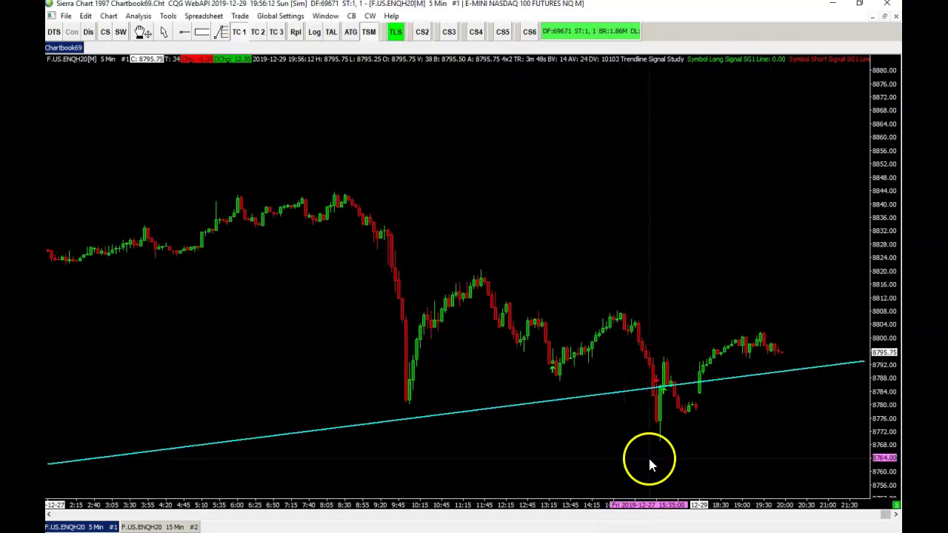
right_click(693, 383)
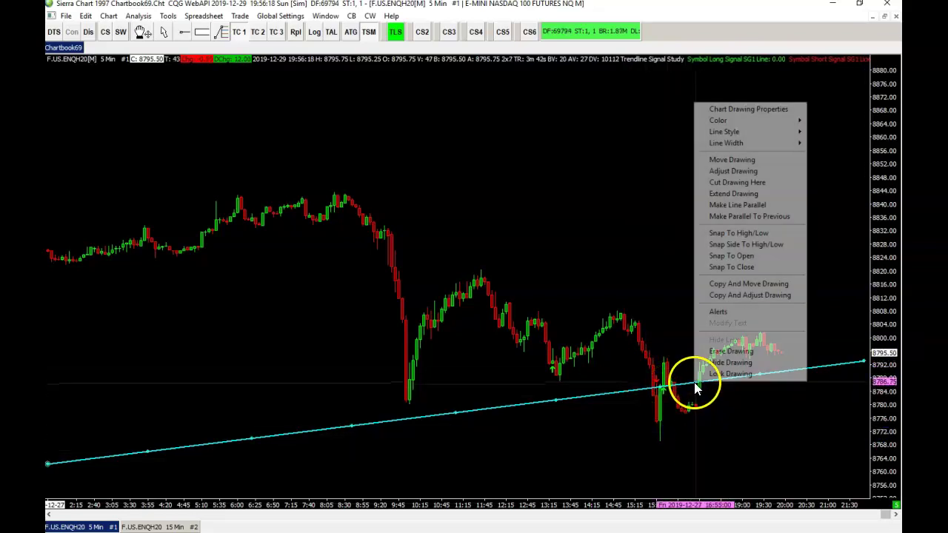
left_click(719, 352)
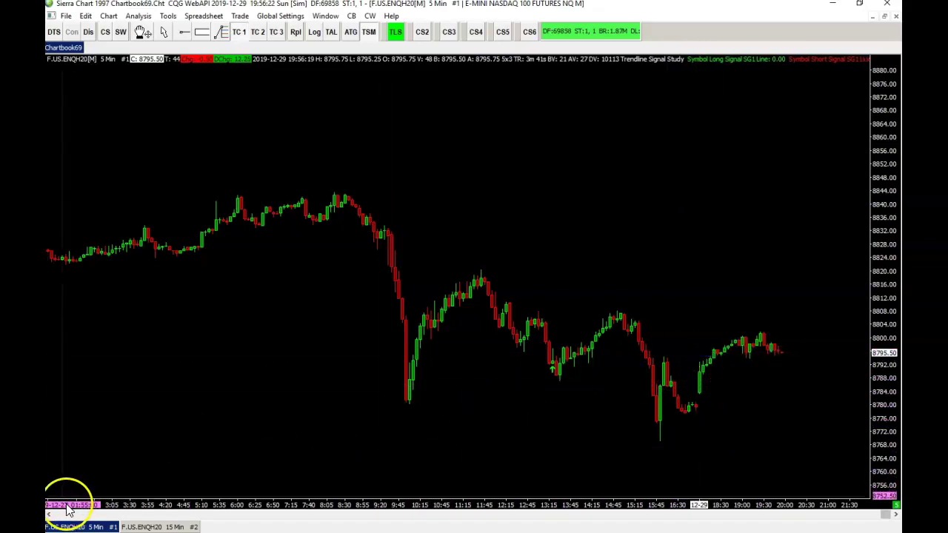
- Draw an ascending ray from the 12-27 low near 9:55 at about 8781 through the low near 13:25
left_click_drag(372, 505, 348, 505)
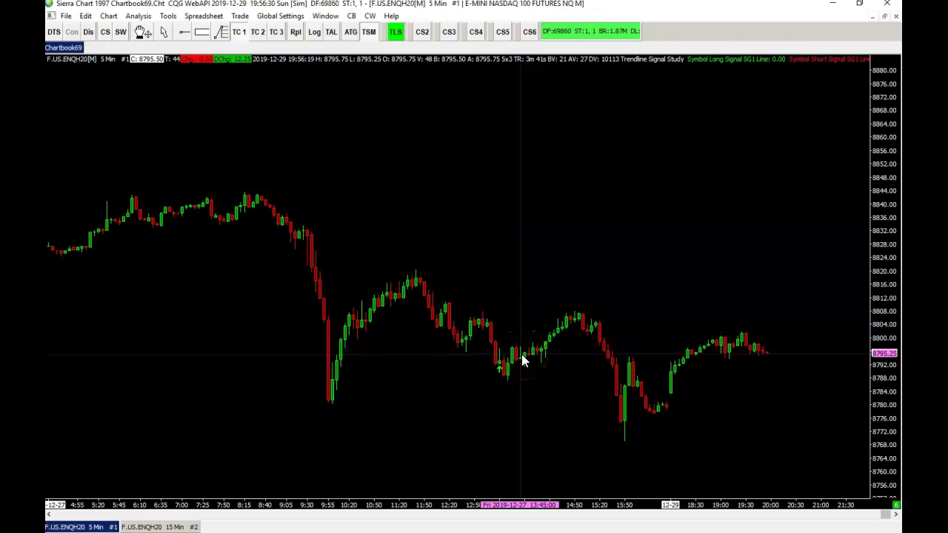
left_click_drag(518, 359, 337, 324)
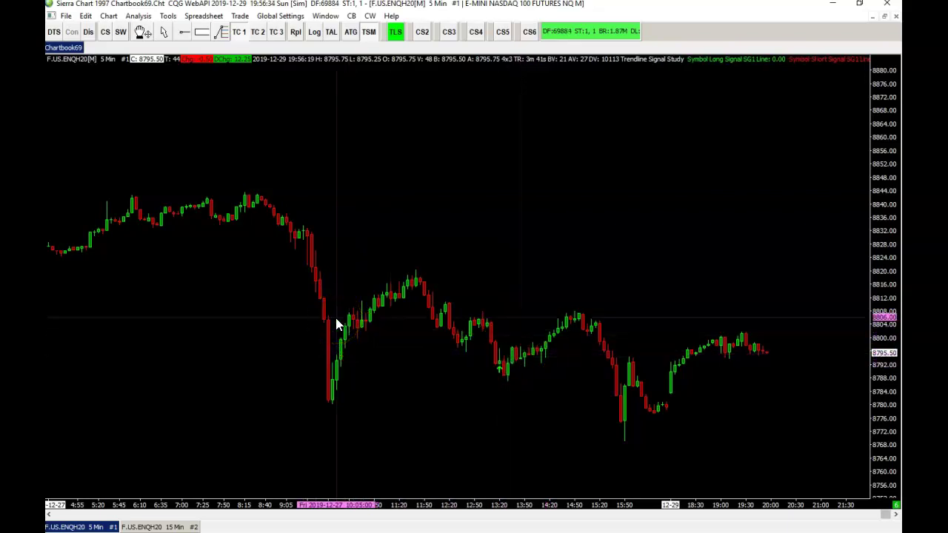
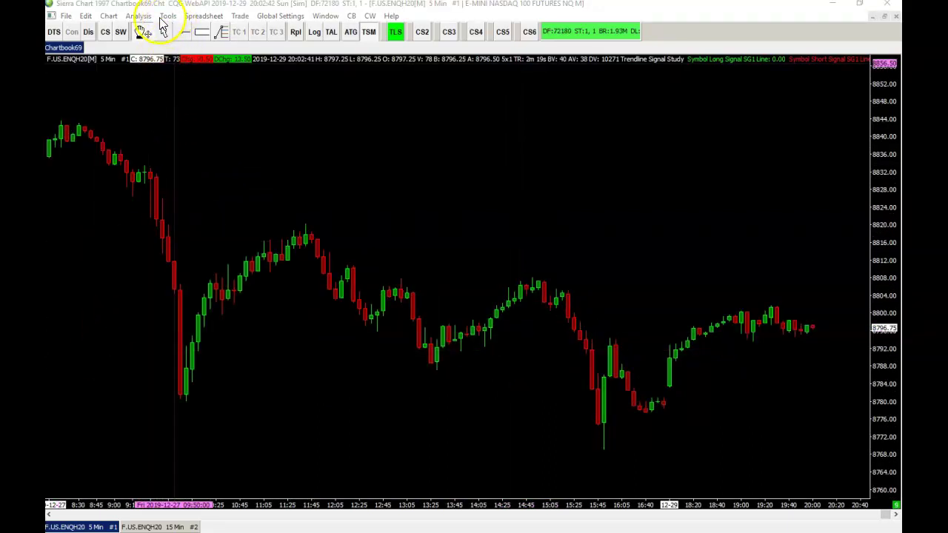
left_click(168, 15)
left_click(177, 111)
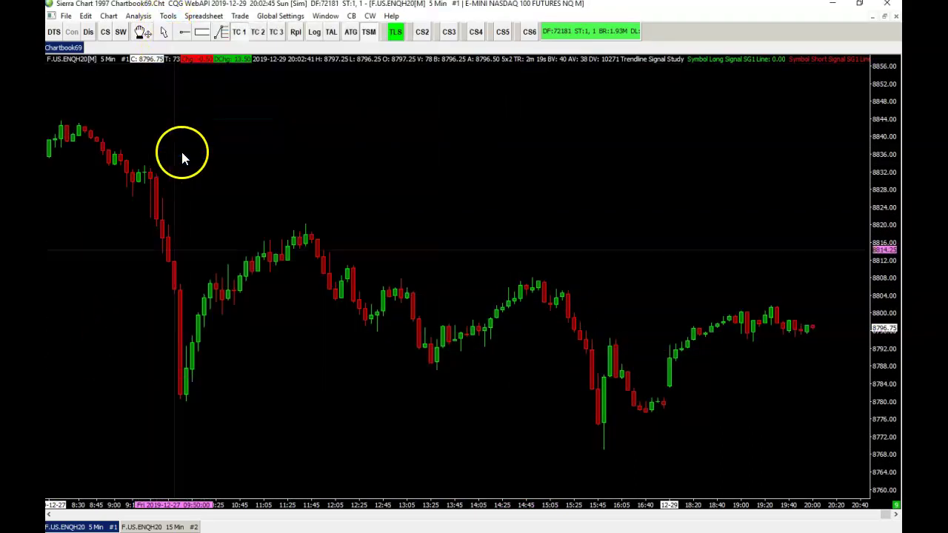
left_click_drag(181, 396, 433, 365)
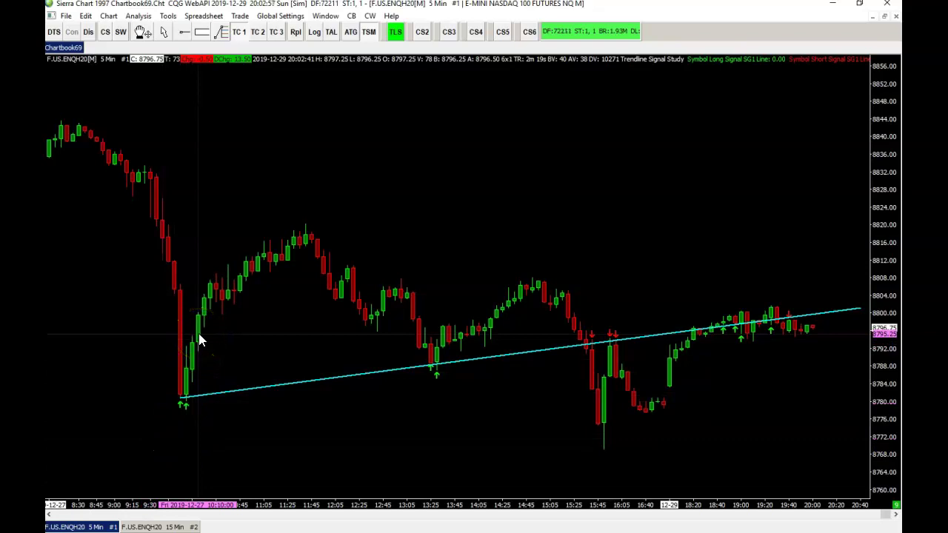
left_click_drag(363, 321, 428, 366)
- Open the Trendline Signal Study's settings and review the Ready Distance setting and Trigger Distance in ticks inputs
left_click(214, 31)
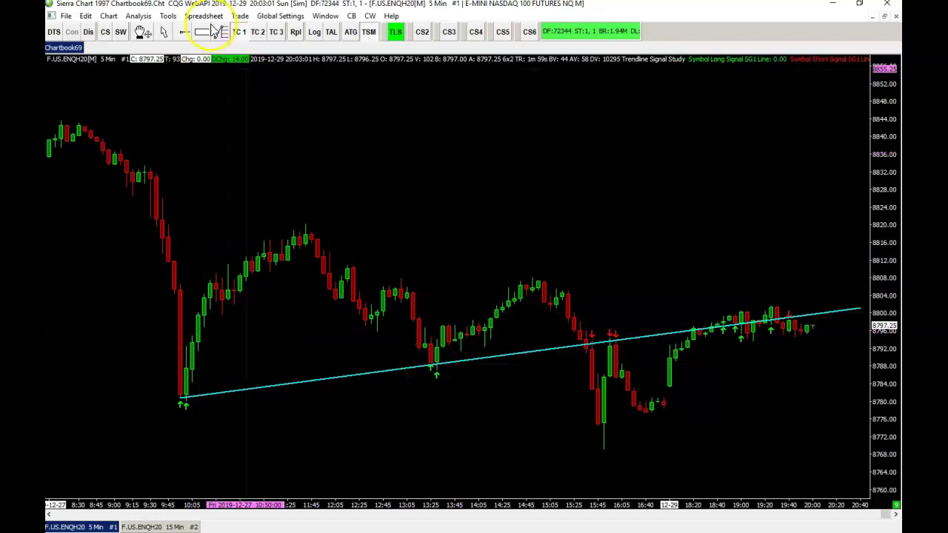
left_click(122, 32)
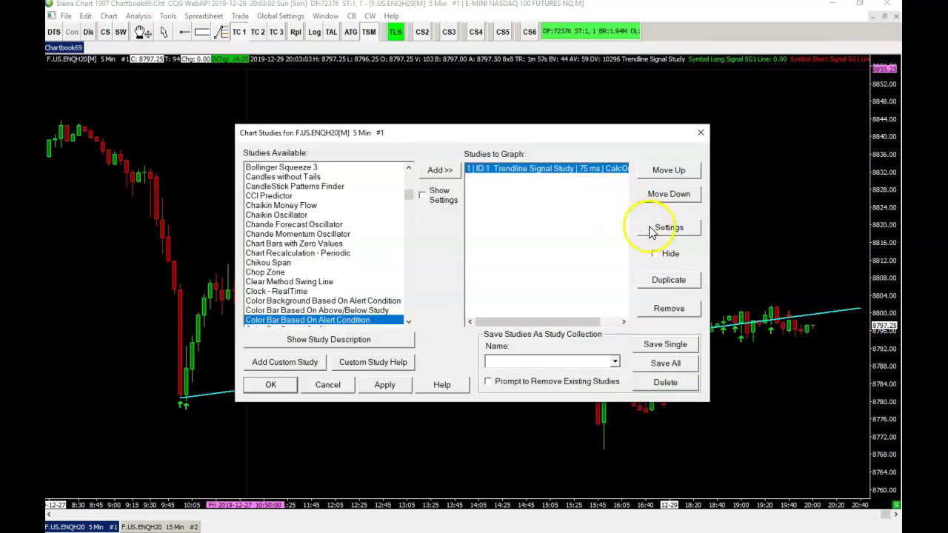
left_click(650, 232)
left_click(437, 169)
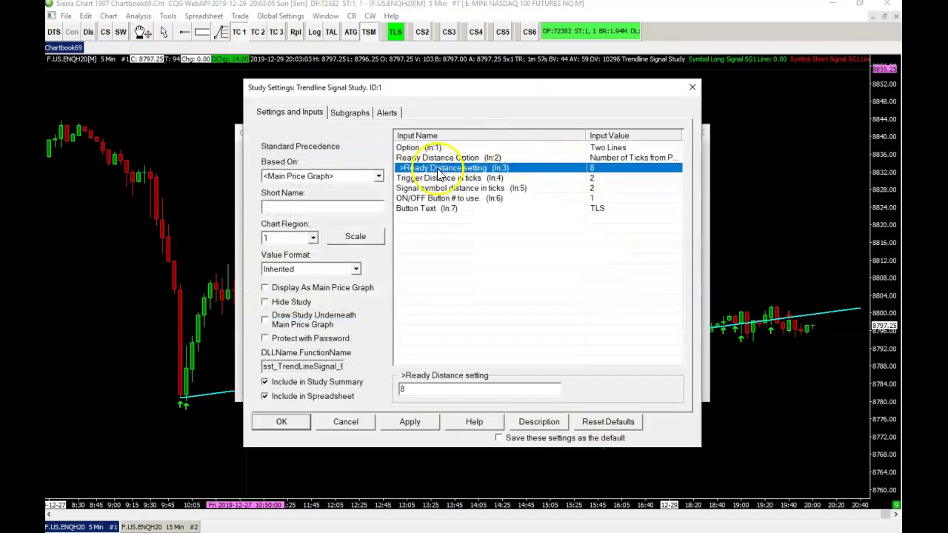
left_click(438, 178)
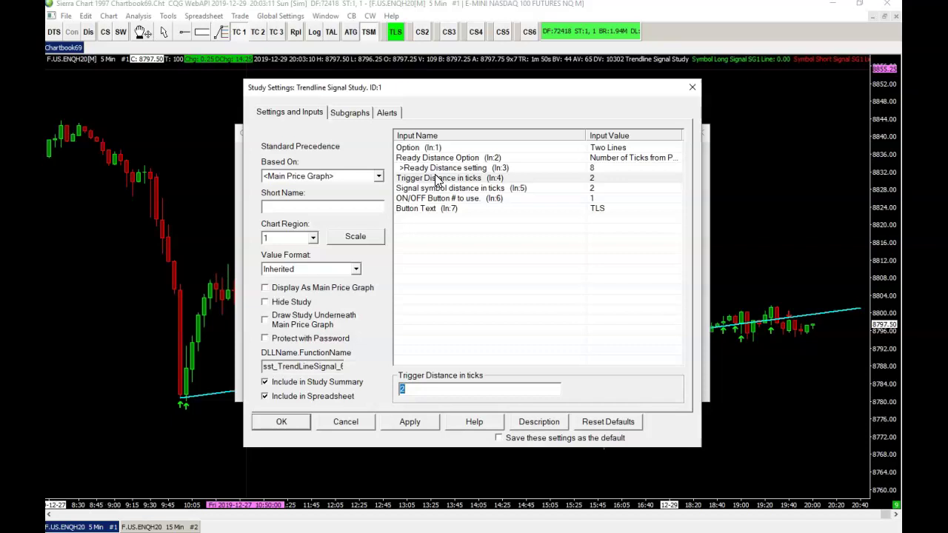
- Review the Ready Distance Option choices, keep Number of Ticks from Price Level and close the study settings
left_click(609, 159)
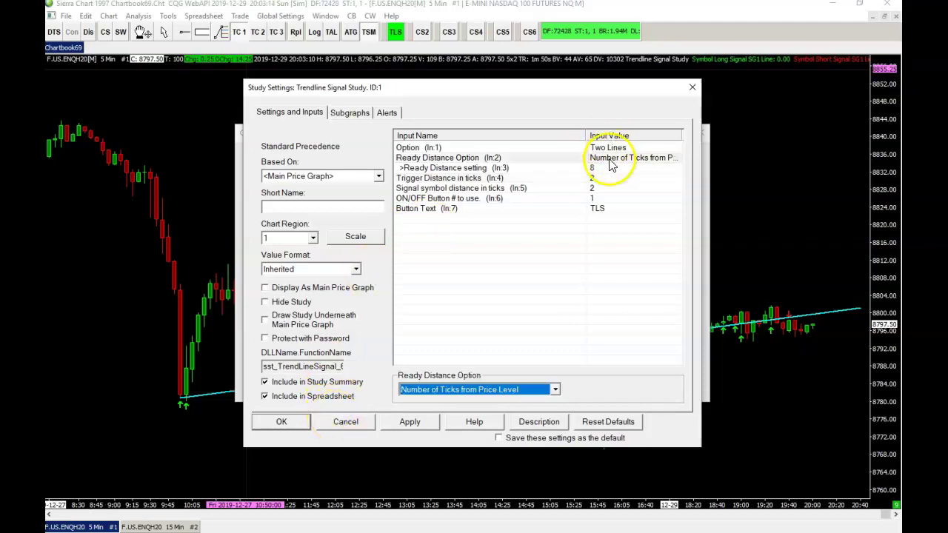
left_click(433, 392)
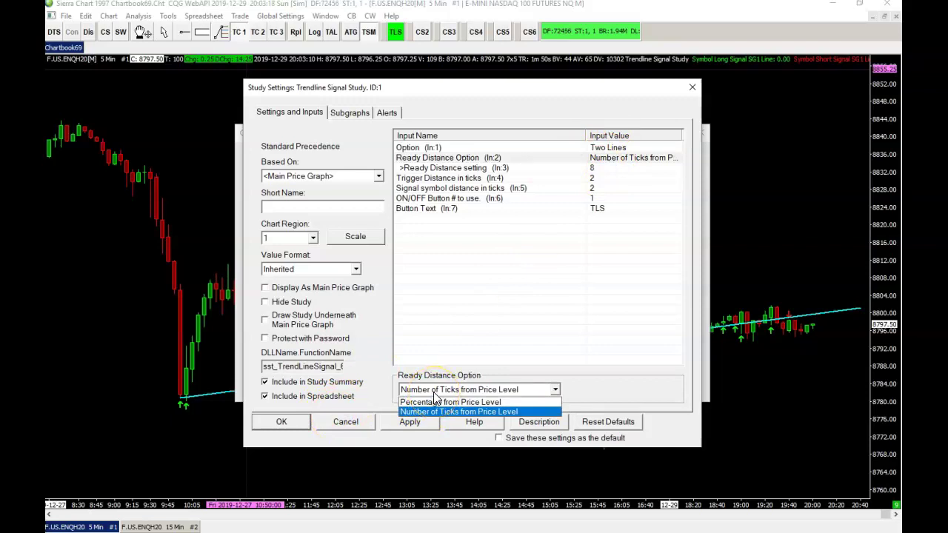
left_click(434, 394)
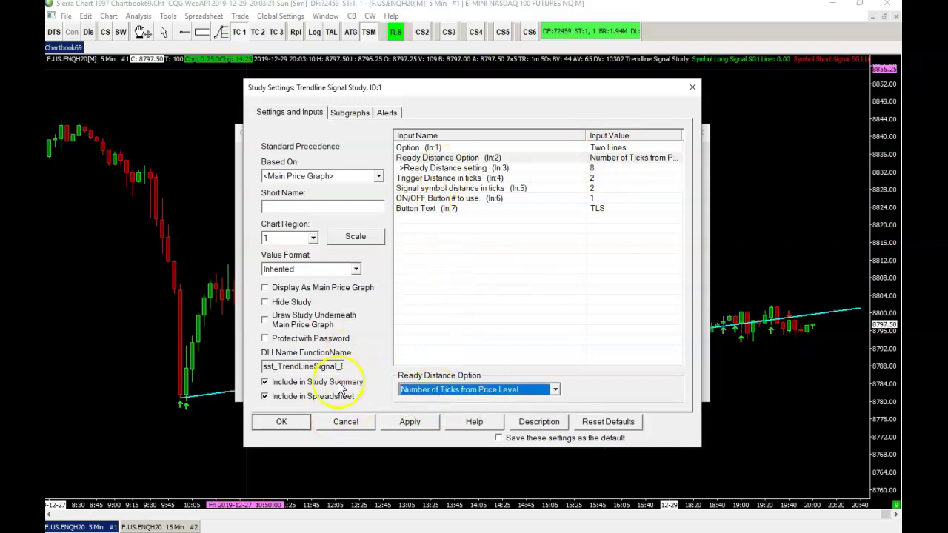
left_click(300, 424)
left_click(291, 385)
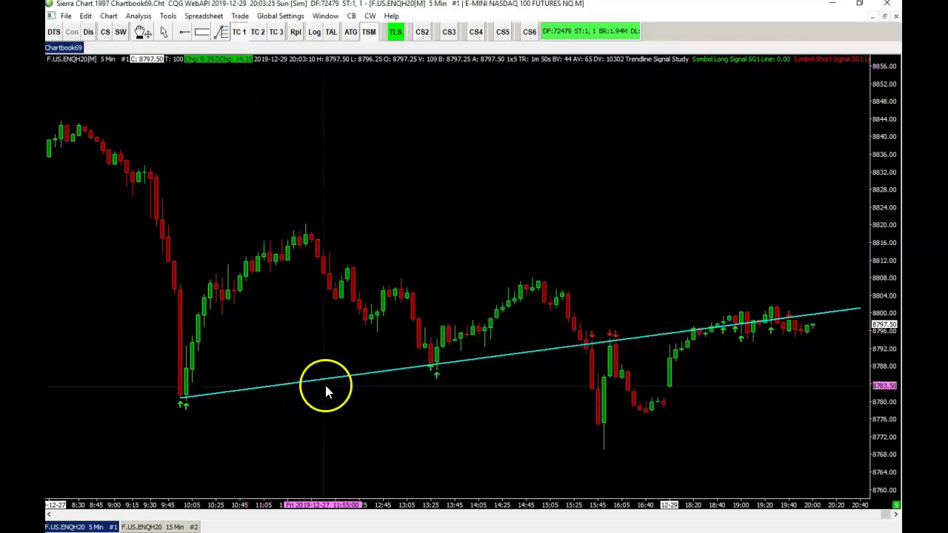
- Examine the long and short signal arrows along the ascending ray from the morning low to the 15:55 retest
mouse_move(324, 382)
left_mouse_down()
mouse_move(396, 386)
mouse_move(447, 354)
mouse_move(450, 318)
mouse_move(485, 300)
left_mouse_up()
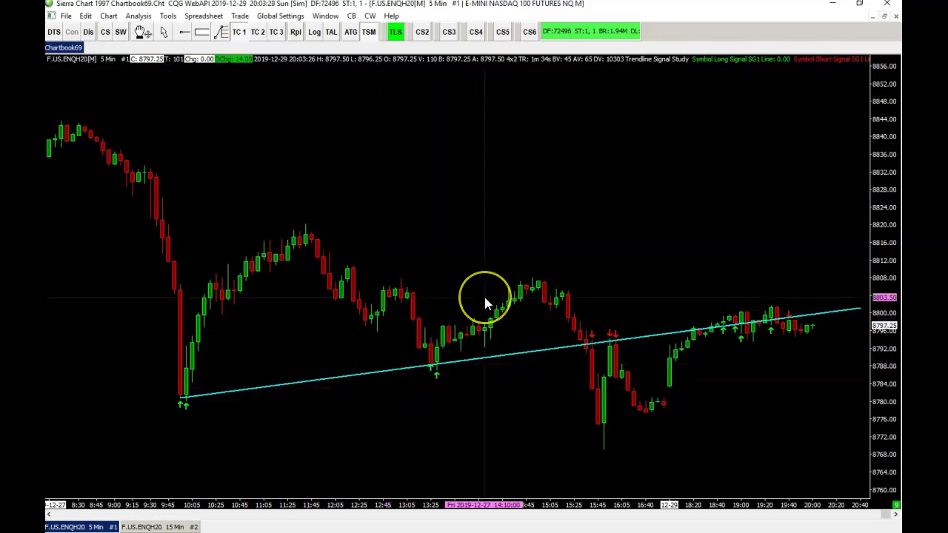
mouse_move(364, 360)
left_mouse_down()
mouse_move(377, 298)
mouse_move(414, 309)
mouse_move(438, 362)
mouse_move(485, 368)
mouse_move(593, 347)
mouse_move(585, 345)
mouse_move(587, 358)
left_mouse_up()
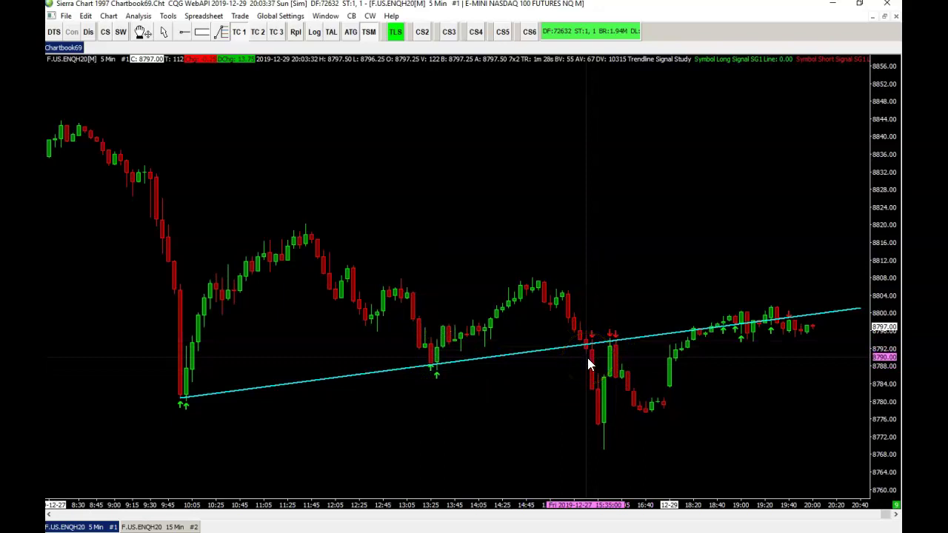
left_click(608, 430)
left_click_drag(608, 437, 609, 346)
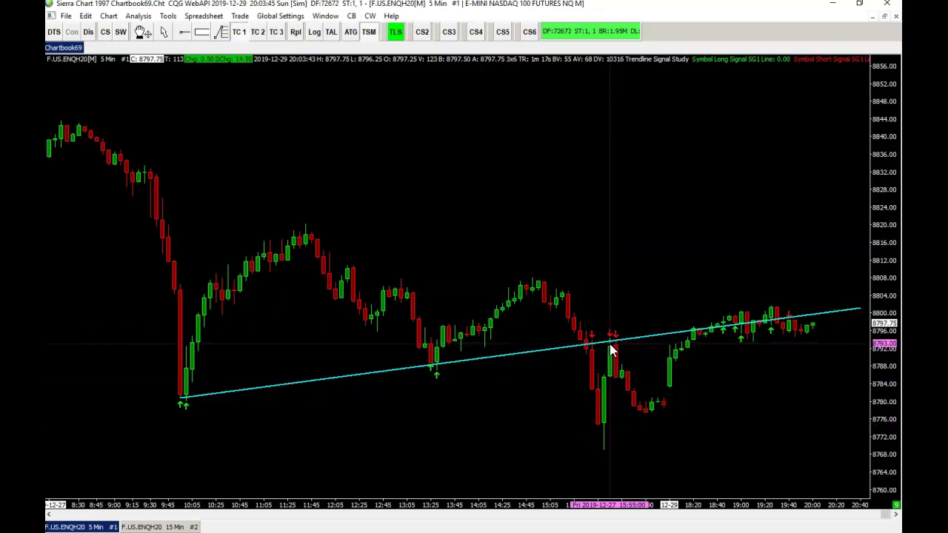
- Draw a descending ray from the 12-27 high near 11:30 at about 8821 through the highs near 15:00, leaving room after the last bar
mouse_move(611, 351)
left_mouse_down()
mouse_move(728, 321)
mouse_move(425, 267)
mouse_move(356, 189)
mouse_move(326, 224)
mouse_move(293, 225)
mouse_move(302, 220)
mouse_move(553, 285)
mouse_move(479, 232)
mouse_move(440, 264)
mouse_move(402, 275)
mouse_move(608, 358)
mouse_move(584, 320)
mouse_move(820, 359)
left_mouse_up()
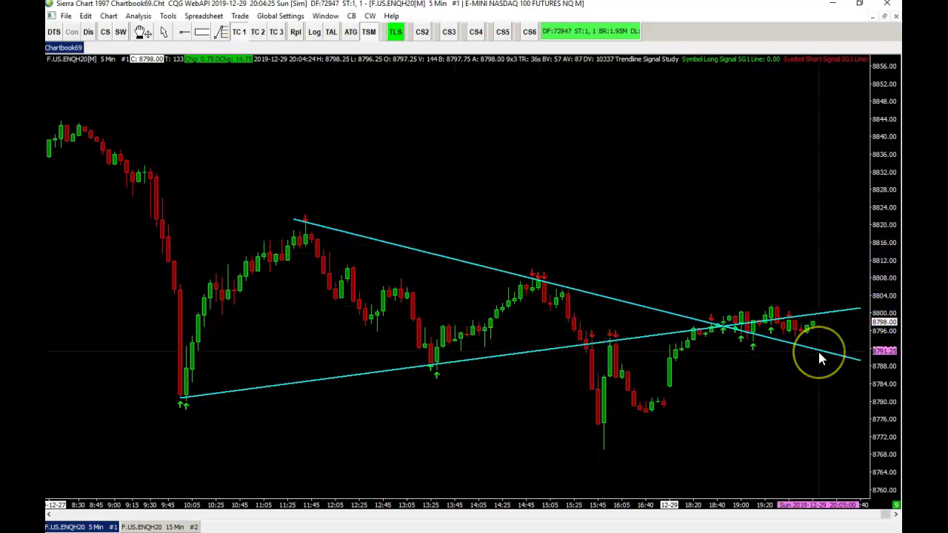
left_click_drag(676, 361, 713, 379)
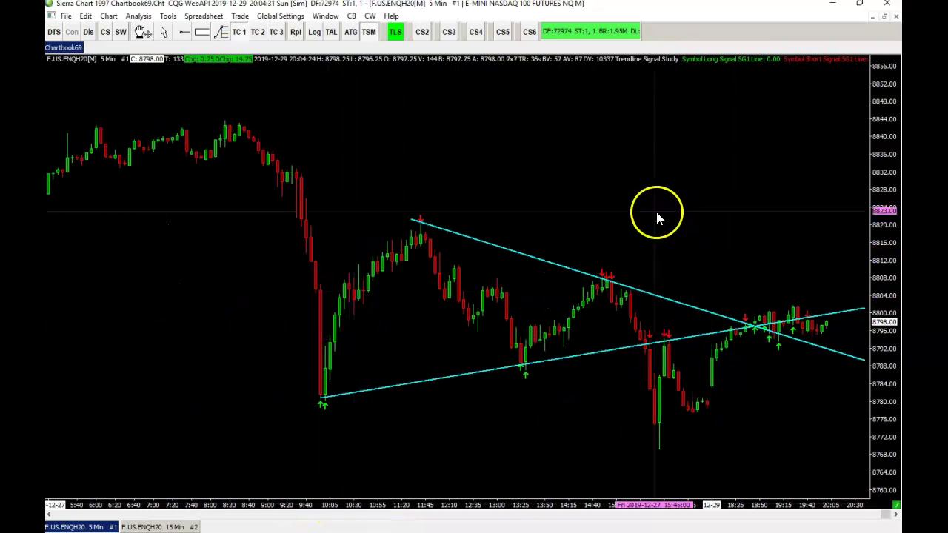
left_click(140, 32)
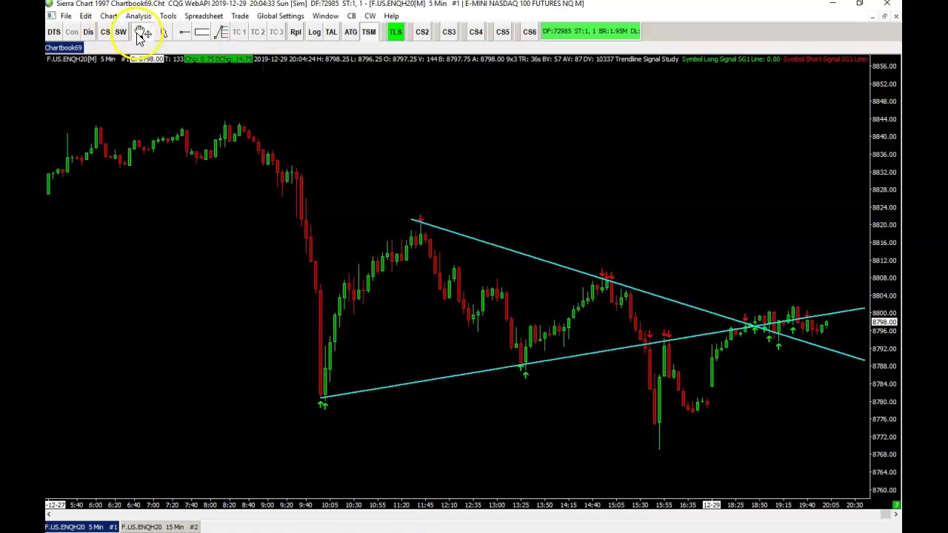
left_click_drag(658, 238, 551, 250)
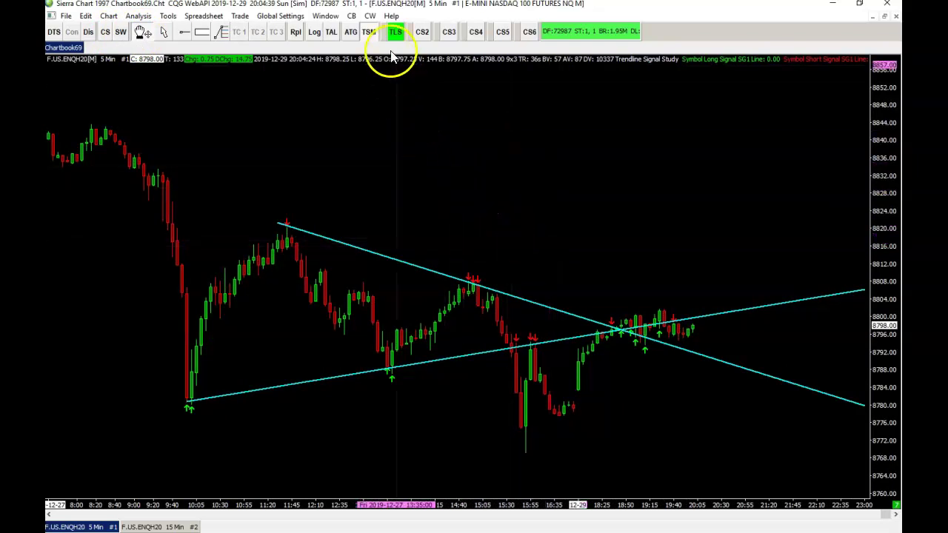
- Open the Trendline Signal Study's settings and review the ON/OFF Button # to use and Button Text inputs
left_click(124, 41)
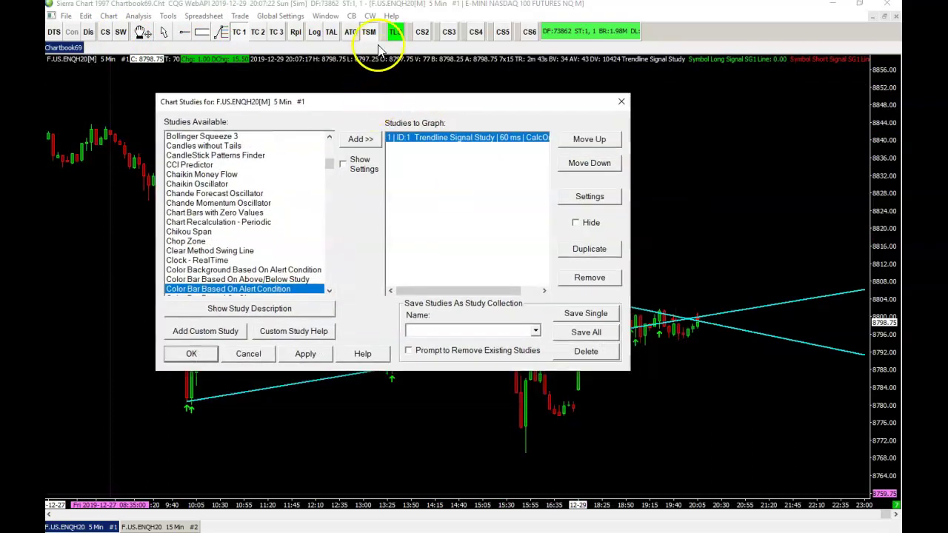
left_click(568, 200)
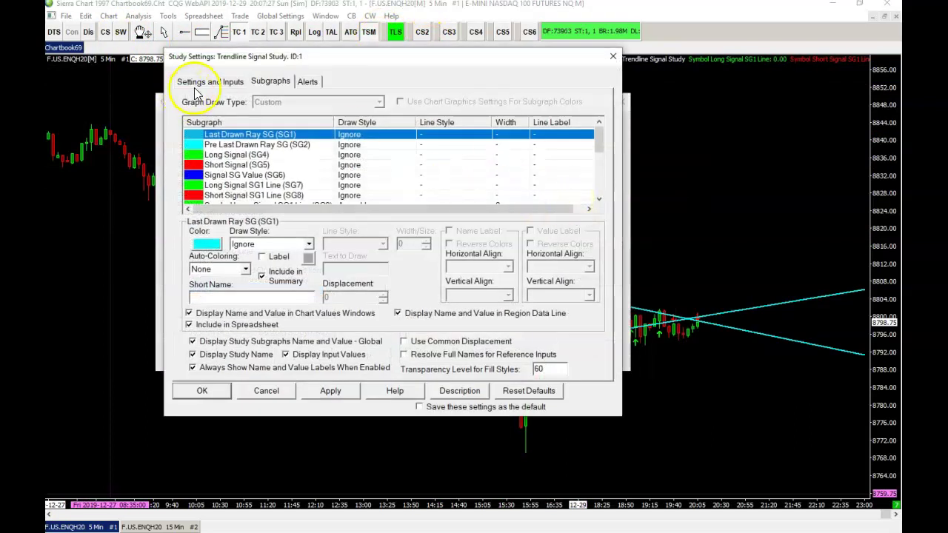
left_click(200, 83)
left_click(536, 170)
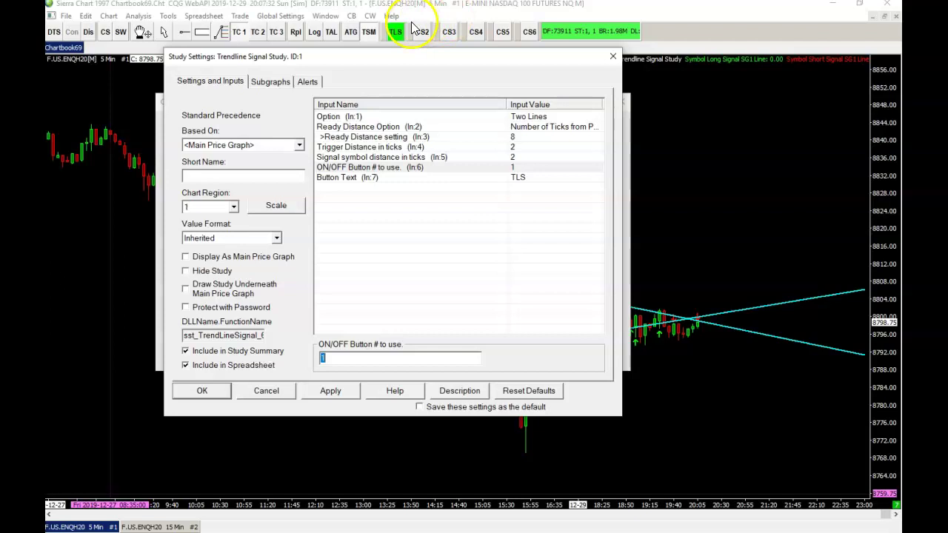
left_click(524, 179)
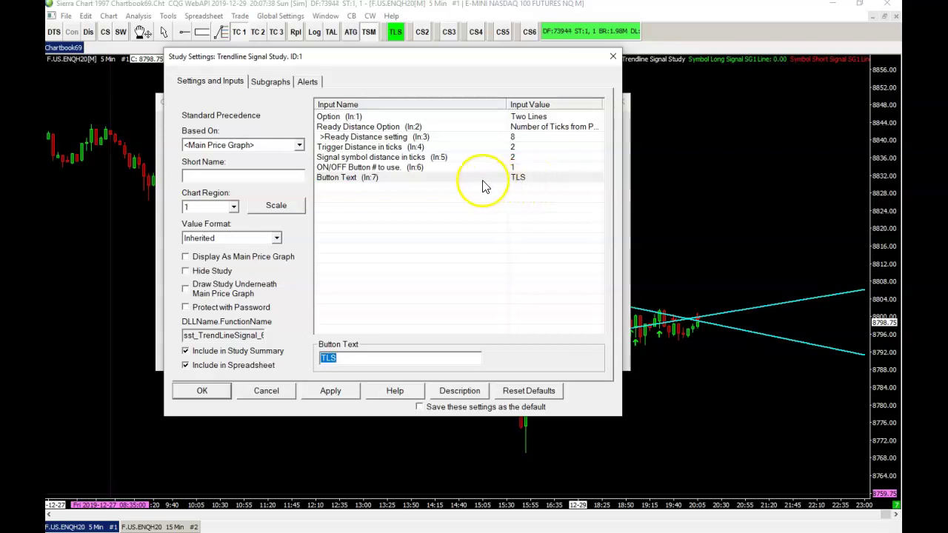
- Review the two colors of the ON/OFF Toggle Button Background subgraph (SG19) and close the study windows
left_click(272, 83)
scroll(248, 200, "down", 3)
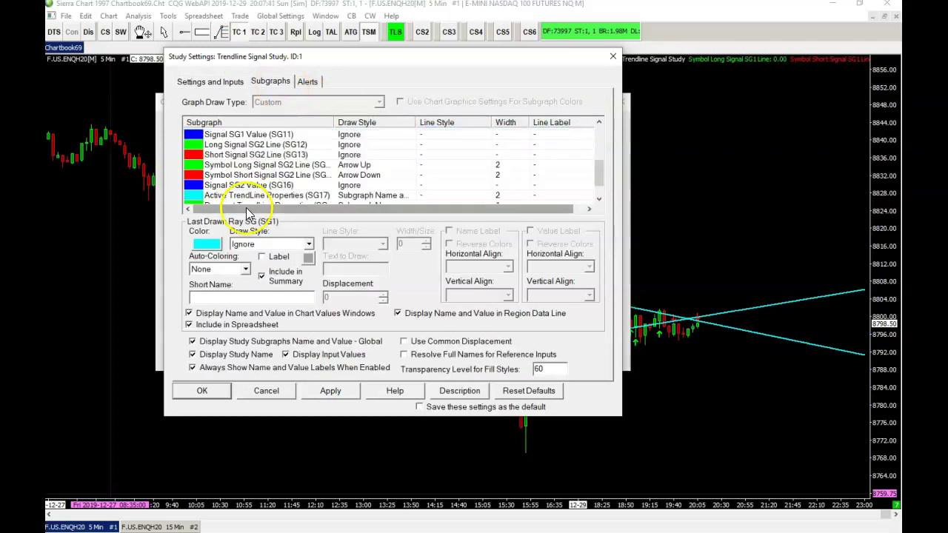
scroll(247, 212, "down", 1)
left_click(244, 195)
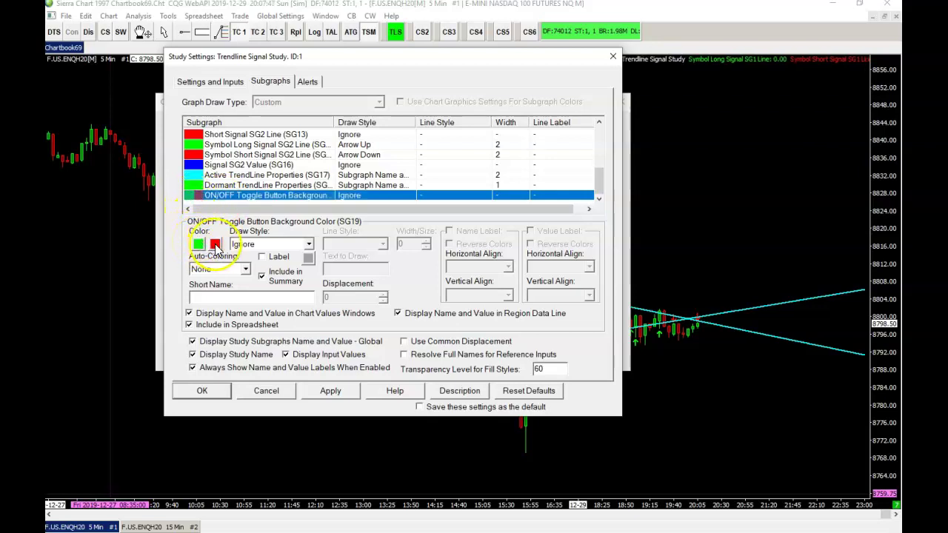
left_click(267, 393)
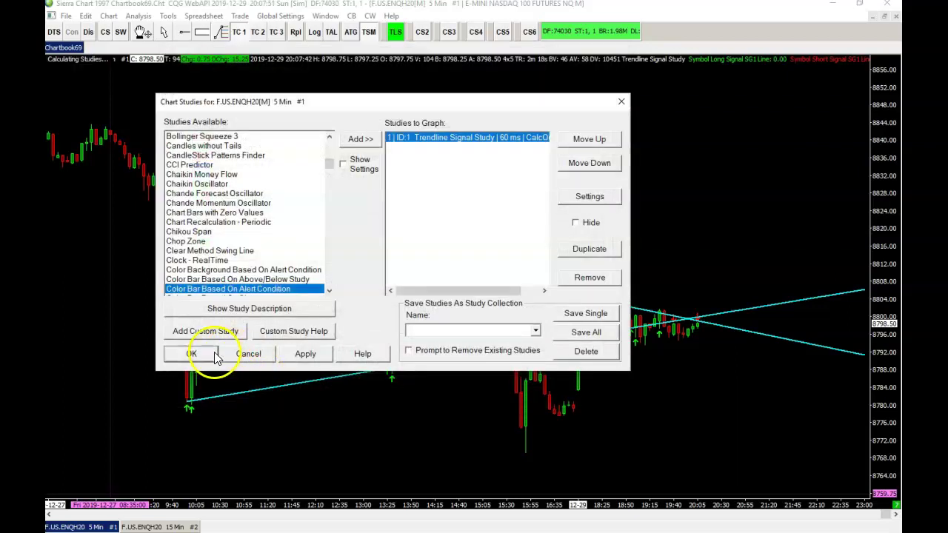
left_click(214, 355)
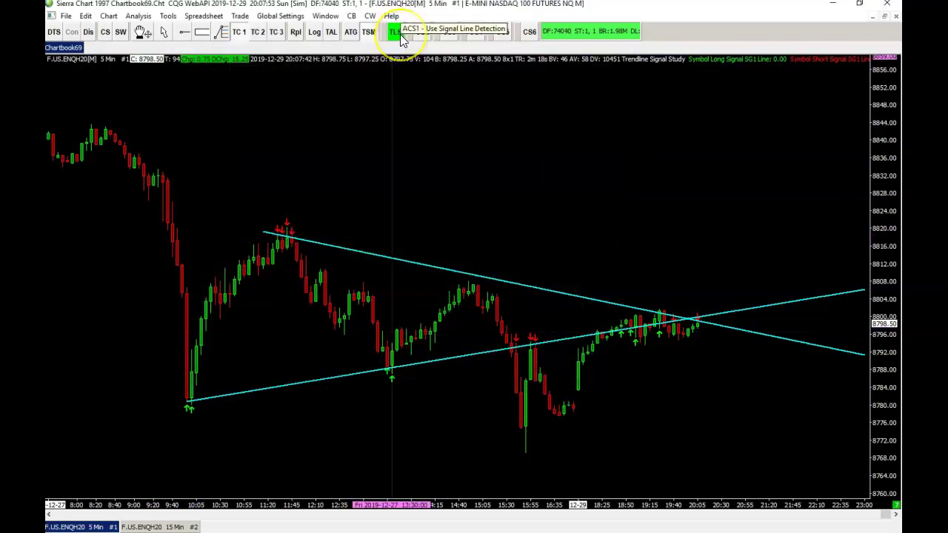
- Look through Control Bar 1's Advanced Custom Study Buttons and find Custom Study Button 1 among its selected commands, leaving the bar unchanged
left_click(280, 15)
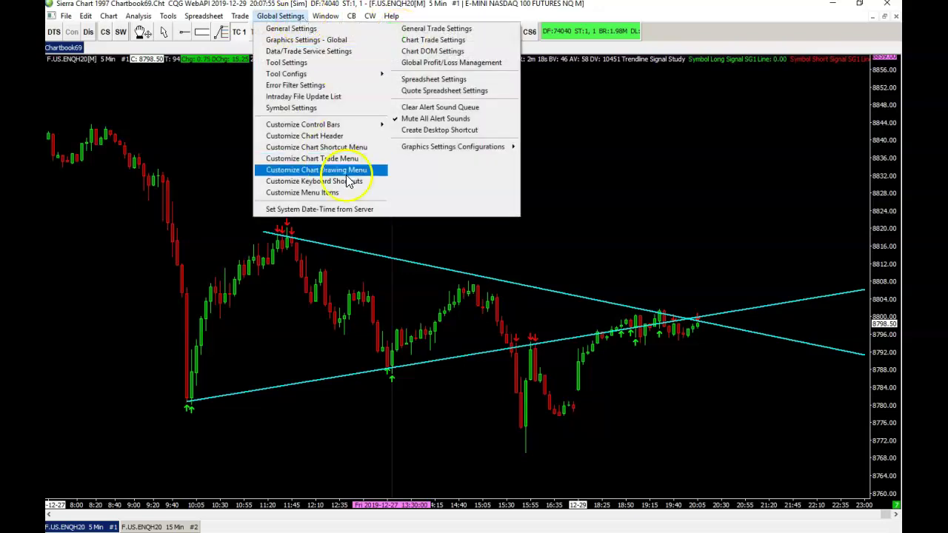
mouse_move(361, 128)
left_click(417, 123)
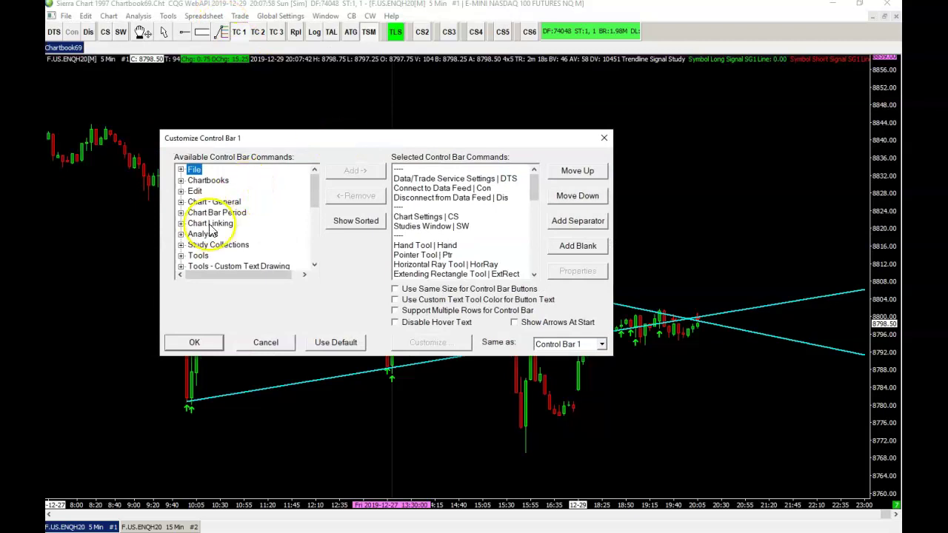
scroll(213, 231, "down", 2)
left_click(209, 223)
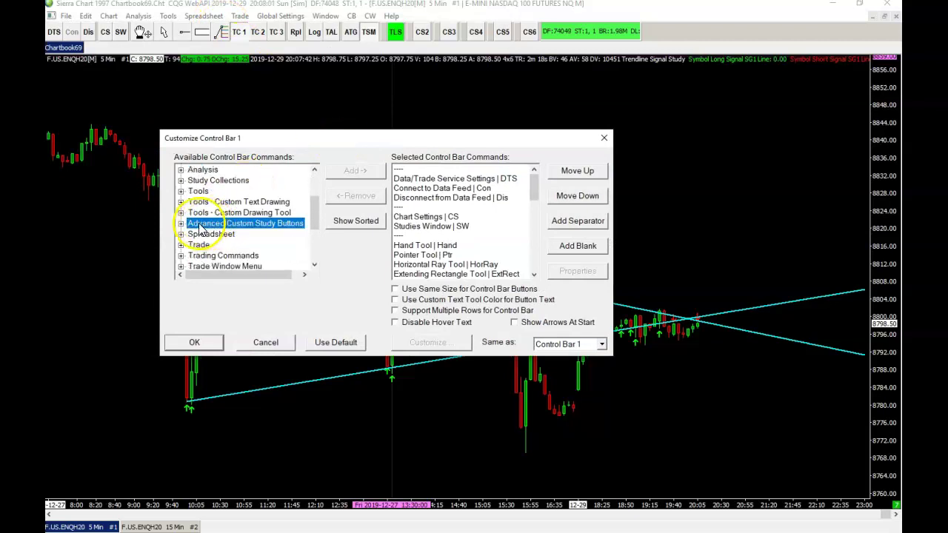
left_click(181, 224)
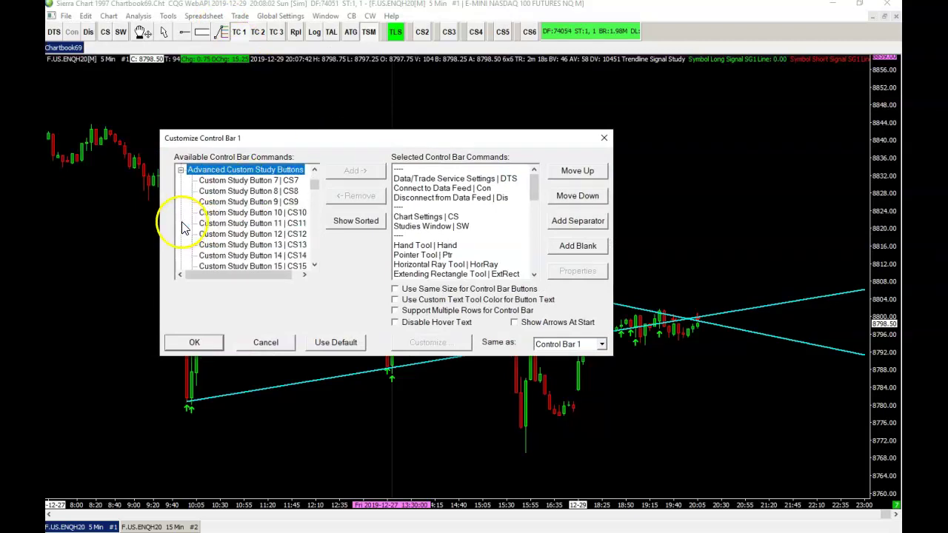
left_click(250, 183)
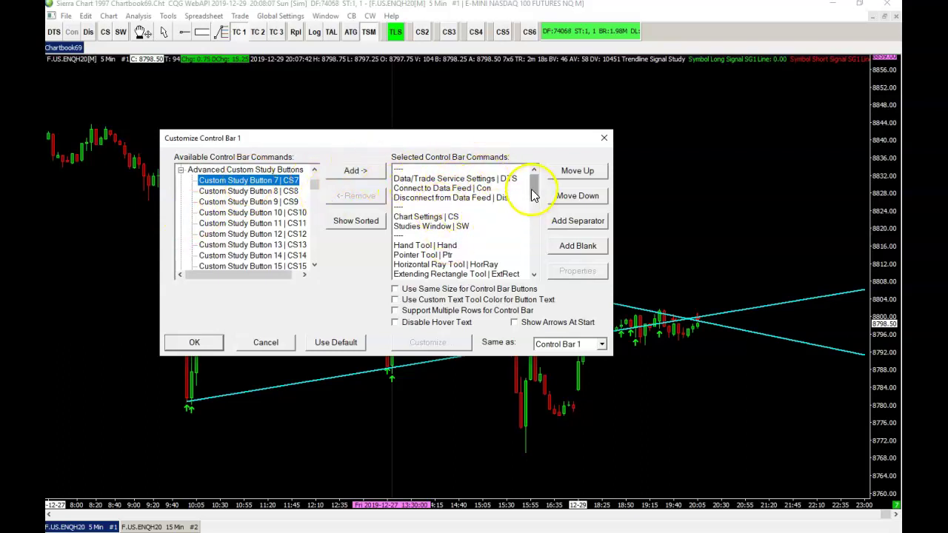
left_click_drag(533, 189, 531, 238)
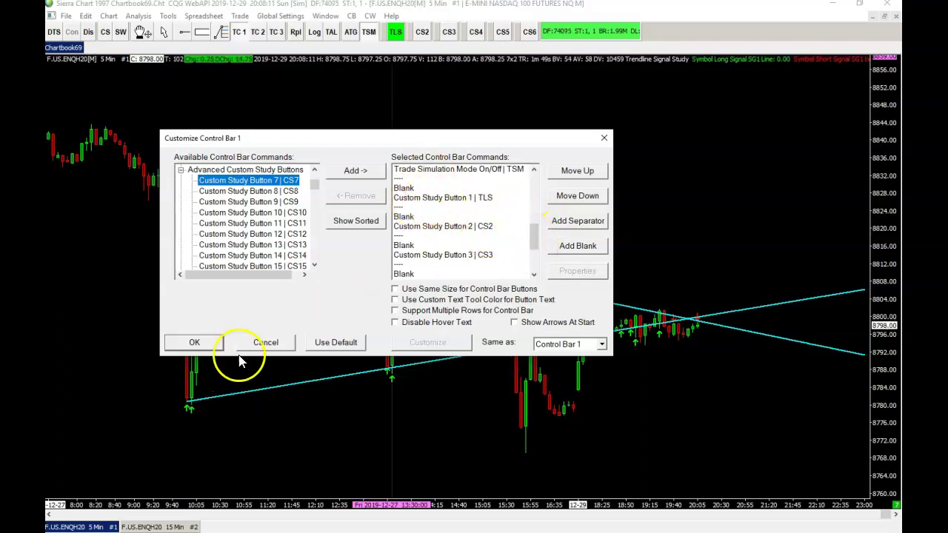
left_click(262, 345)
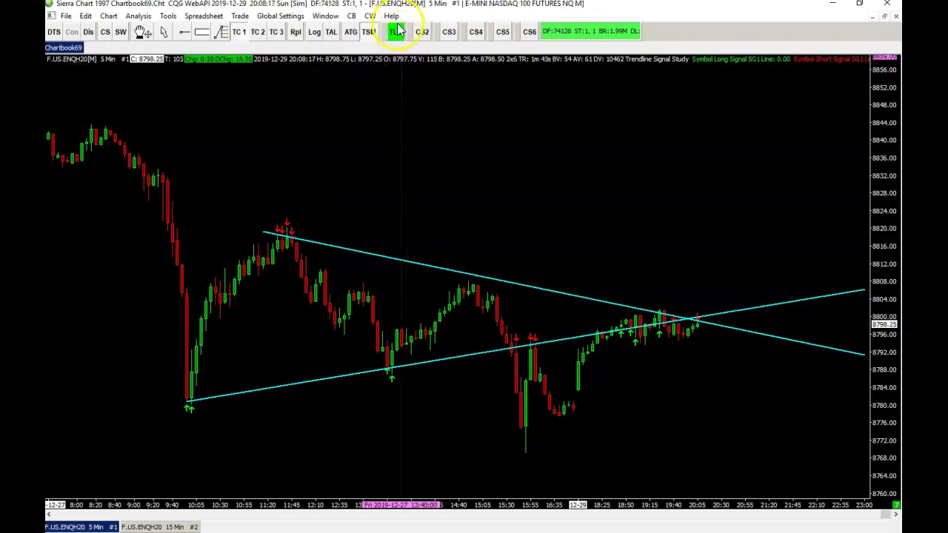
- Turn off the TLS signal line detection and erase the descending ray from the 5 Min chart
left_click(397, 35)
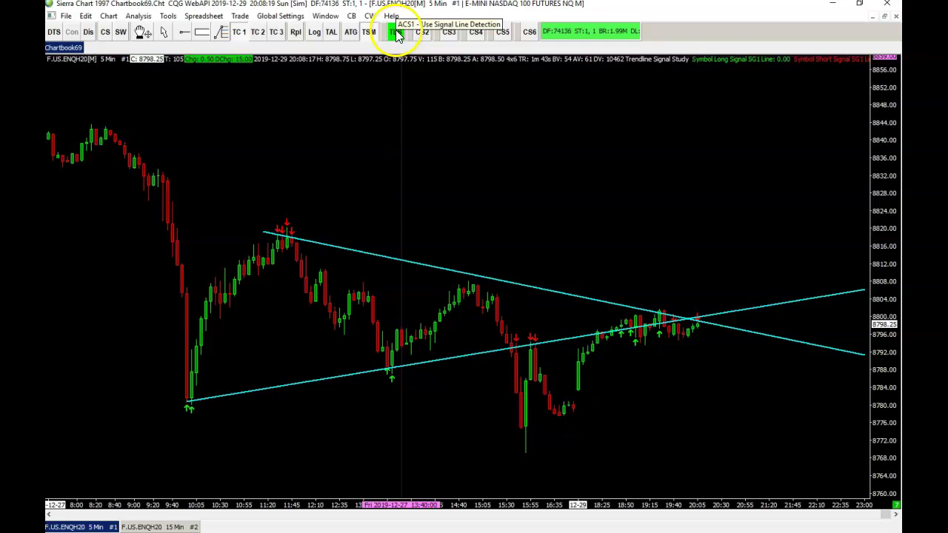
left_click(398, 36)
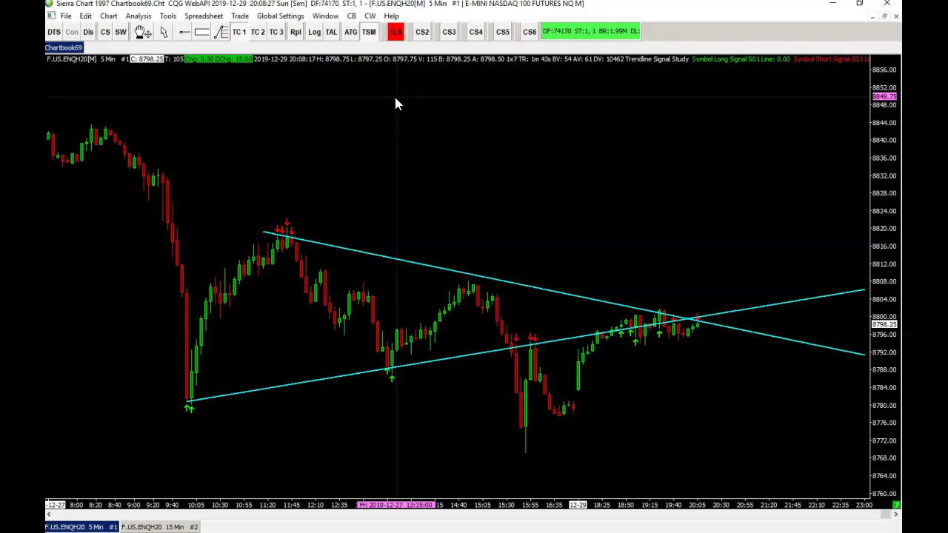
mouse_move(394, 92)
left_mouse_down()
mouse_move(397, 48)
mouse_move(738, 338)
mouse_move(688, 320)
left_mouse_up()
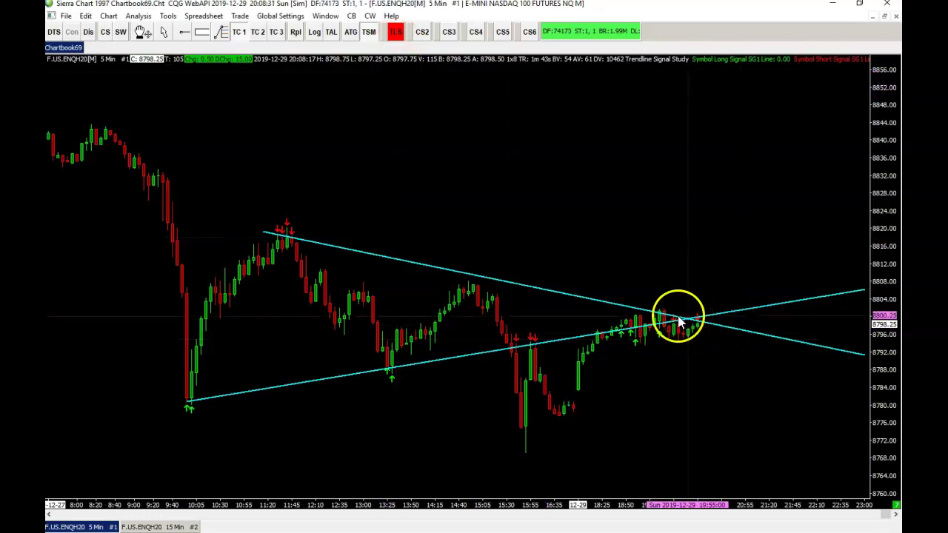
right_click(640, 310)
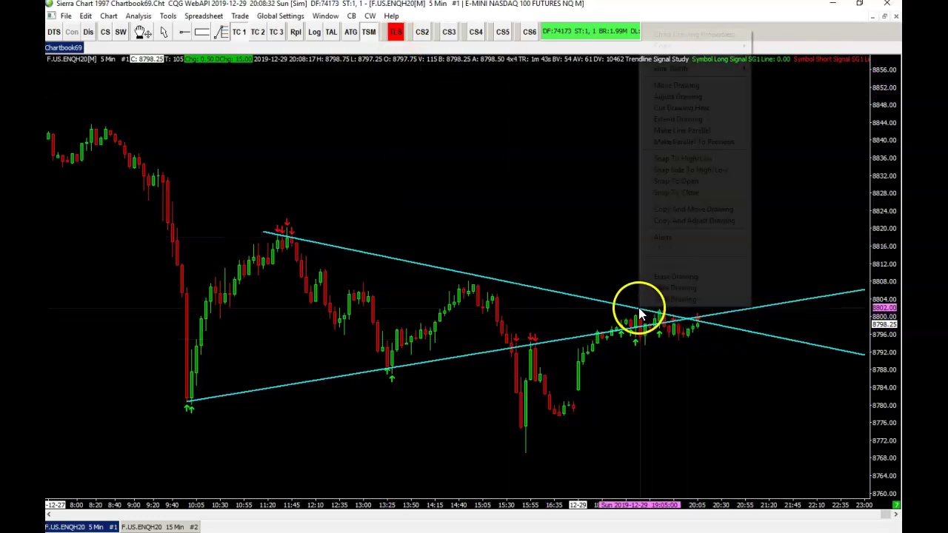
left_click(666, 279)
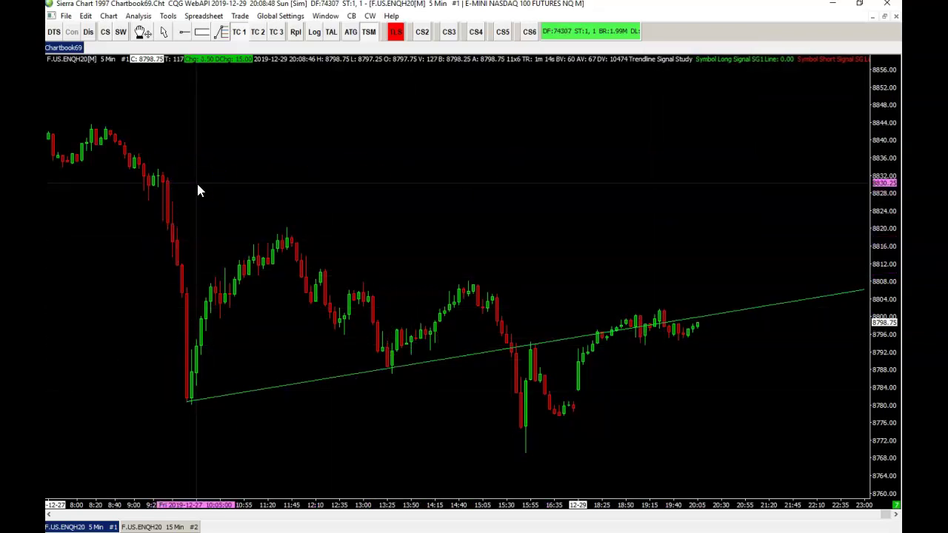
- Draw a descending ray from about 8819 near 11:25 through the highs and an ascending ray from the low near 15:55 at about 8769
left_click_drag(254, 222, 511, 282)
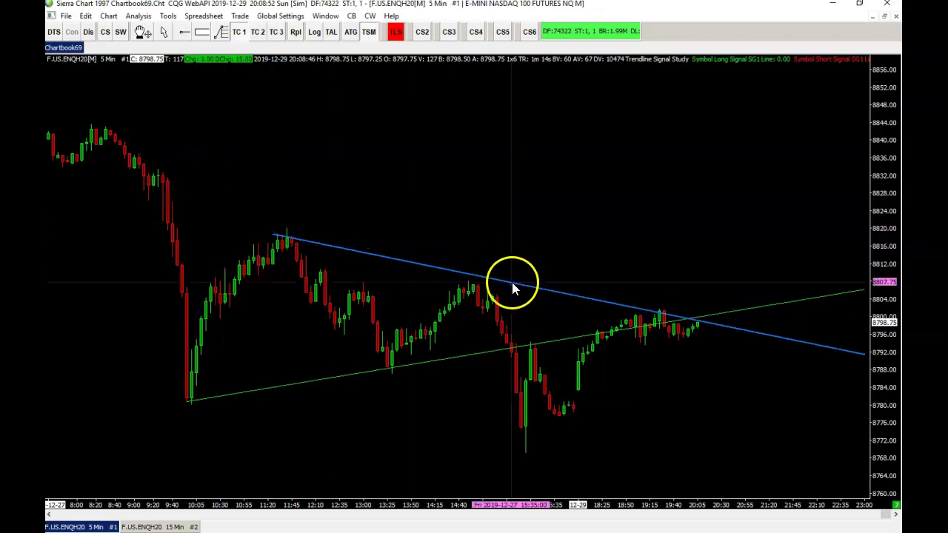
left_click(139, 120)
left_click_drag(525, 453, 655, 360)
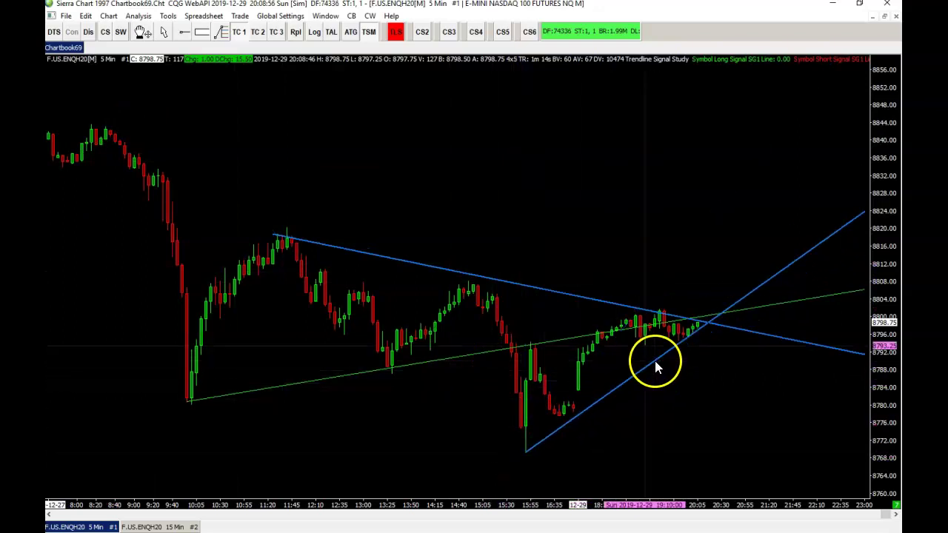
- Turn the TLS signal line detection back on and erase the new descending ray, keeping both ascending rays
left_click(395, 31)
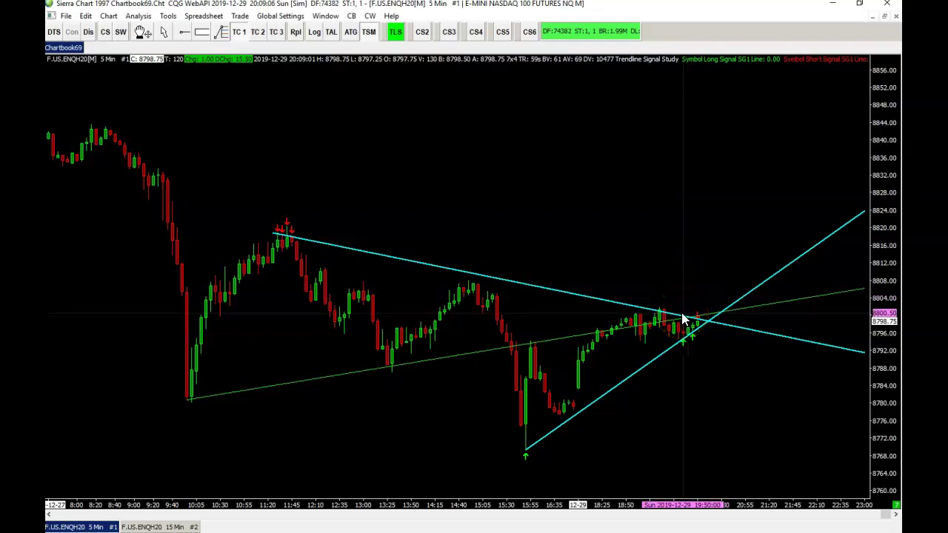
right_click(683, 320)
left_click(704, 280)
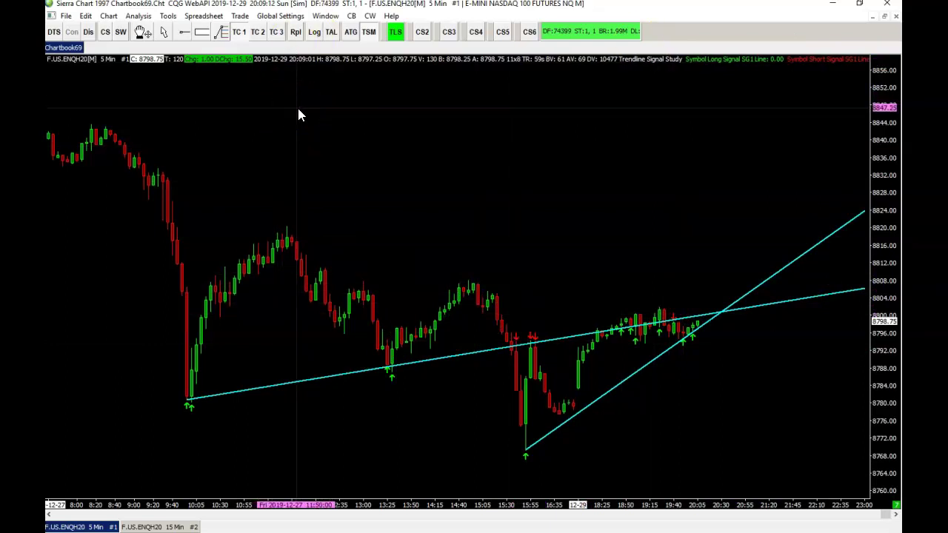
left_click(395, 49)
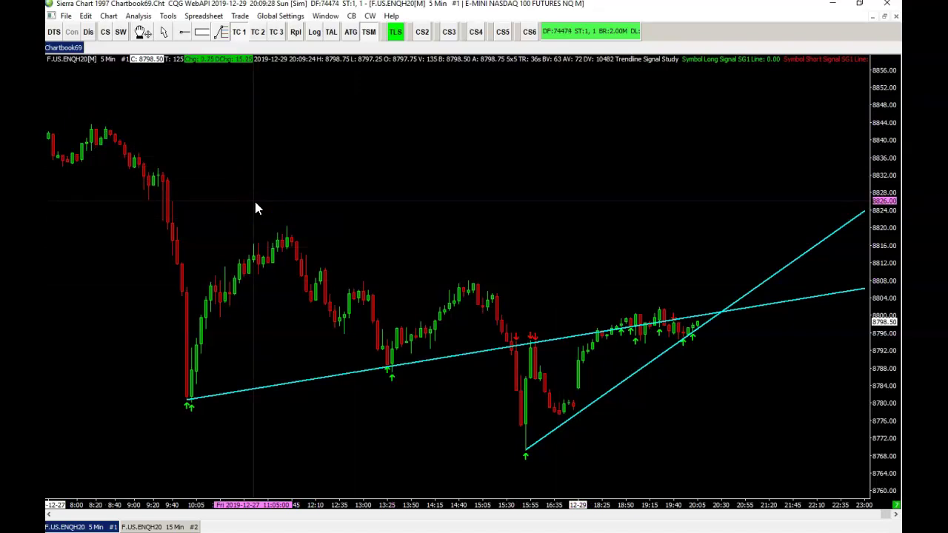
- Tile the 5 Min and 15 Min charts side by side and compress the 5 Min chart's bar spacing to show several days
mouse_move(253, 206)
left_mouse_down()
mouse_move(327, 259)
mouse_move(195, 343)
mouse_move(154, 479)
mouse_move(167, 524)
left_mouse_up()
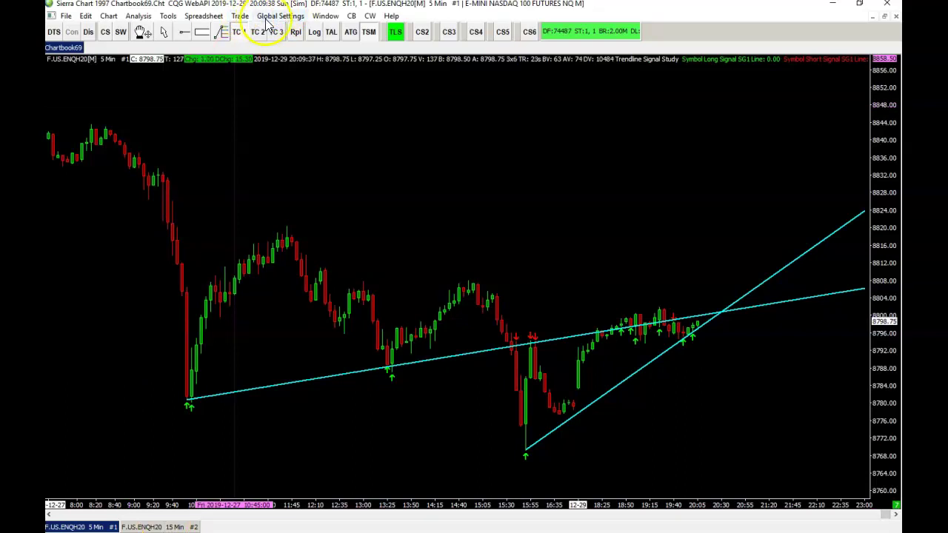
left_click(324, 17)
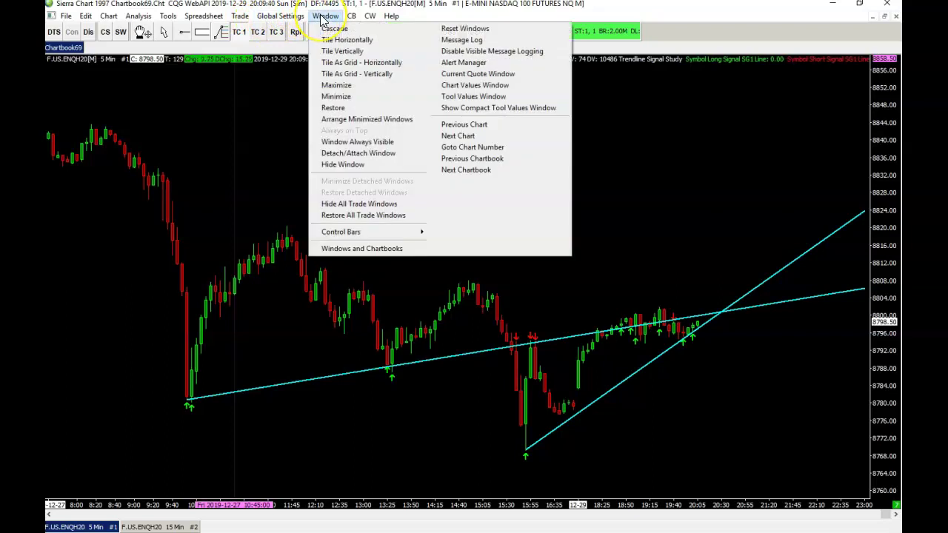
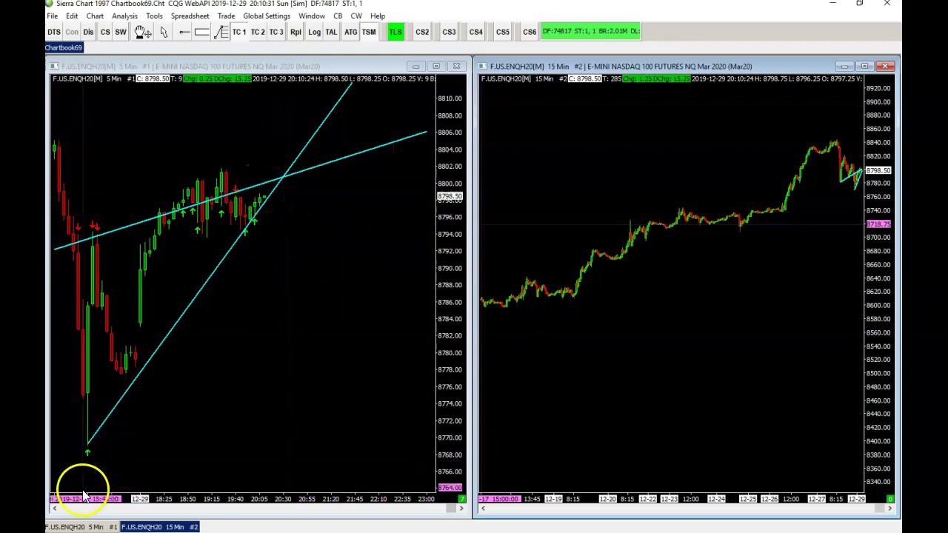
left_click_drag(127, 504, 191, 504)
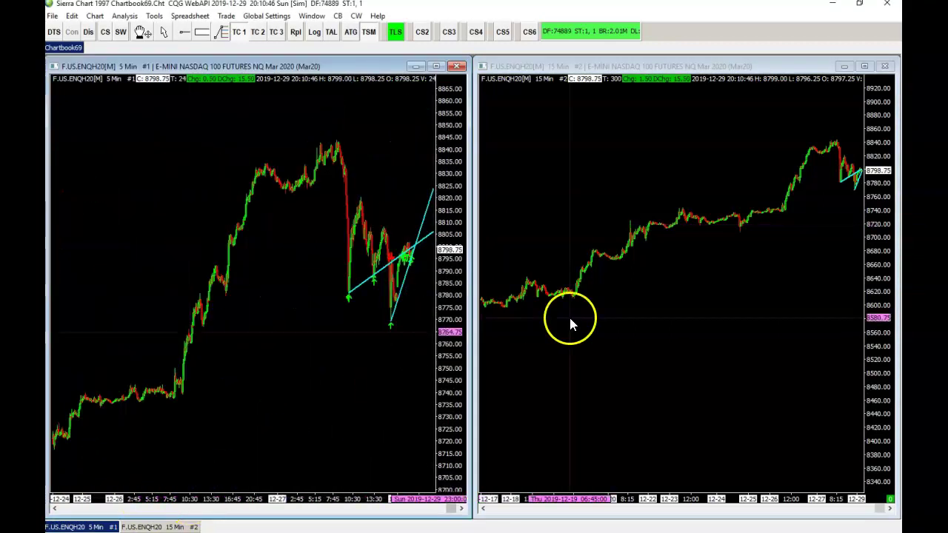
- Adjust the shallower ascending ray on the 15 Min chart to run from the 12-19 8:30 low at 8609.75 through 8709 on 12-24 at 10:00
right_click(842, 187)
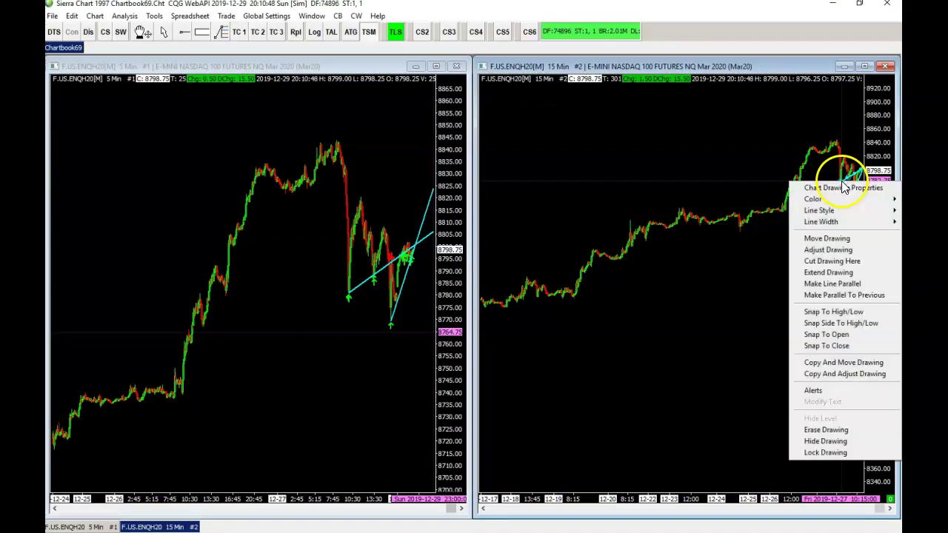
left_click(816, 251)
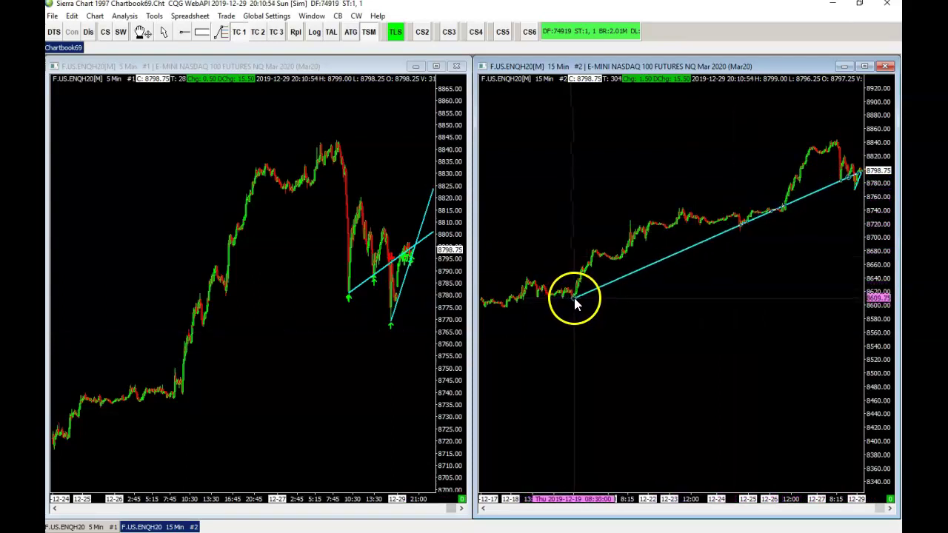
left_click(575, 298)
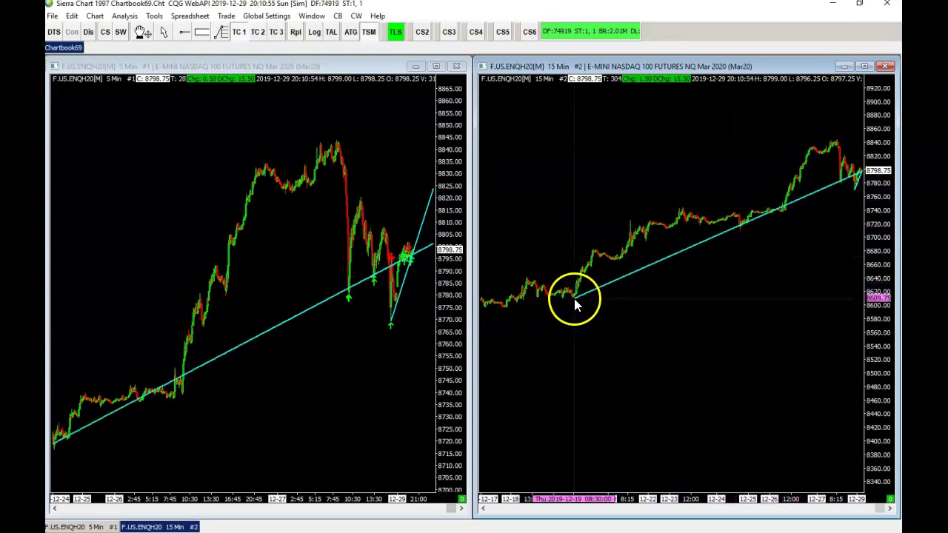
right_click(739, 225)
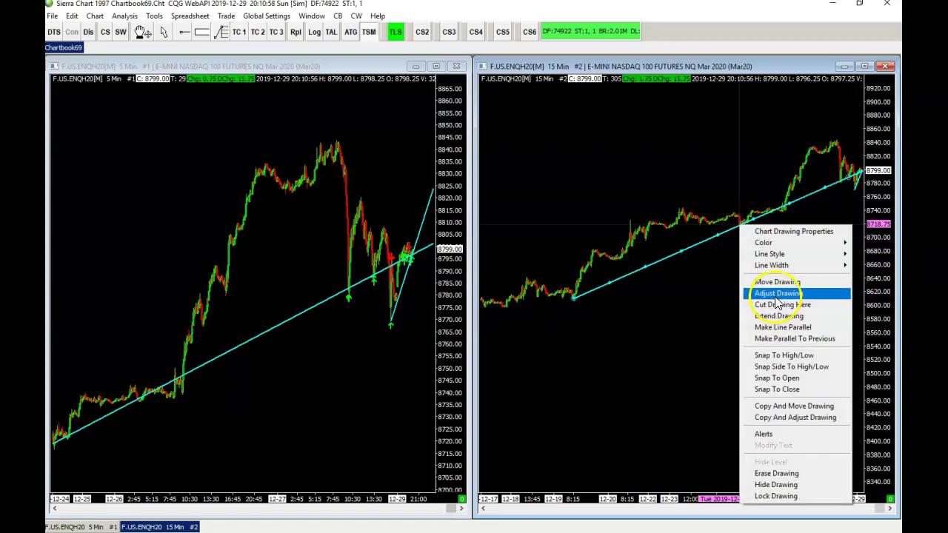
left_click(774, 233)
left_click(740, 228)
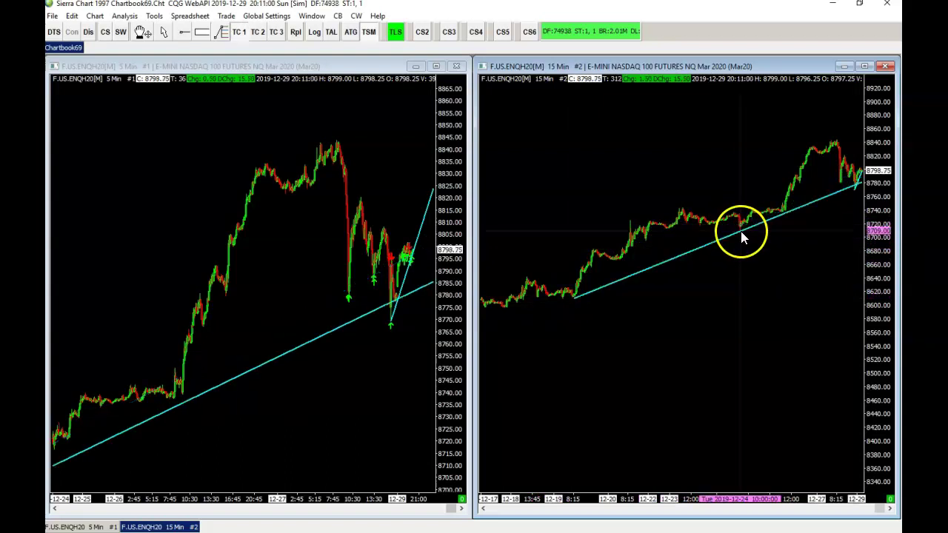
- Erase the steeper ascending ray on the 5 Min chart, leaving only the long ray
right_click(399, 294)
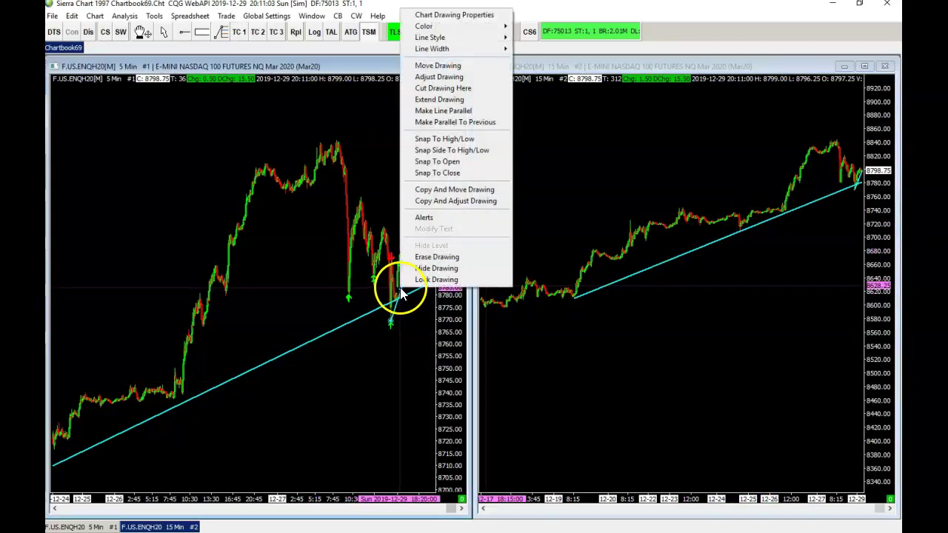
left_click(423, 257)
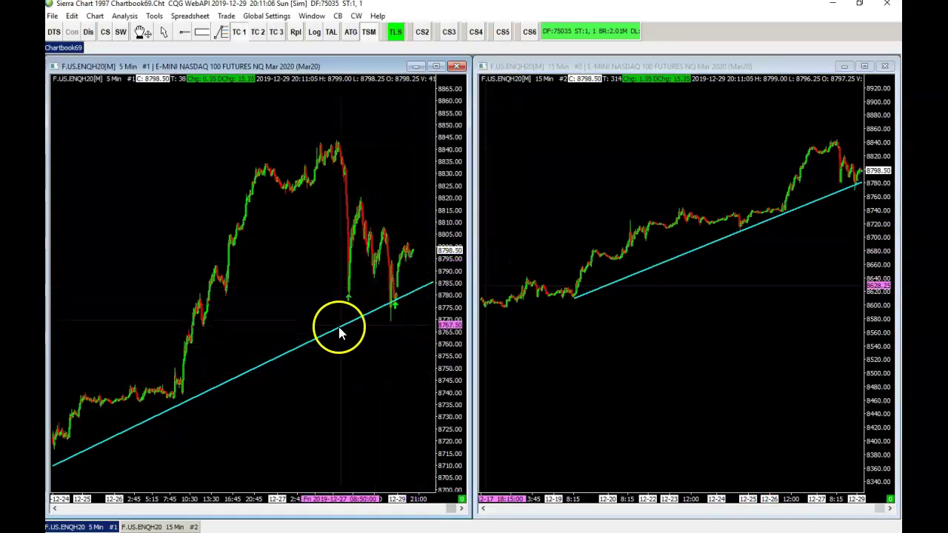
scroll(313, 495, "up", 3)
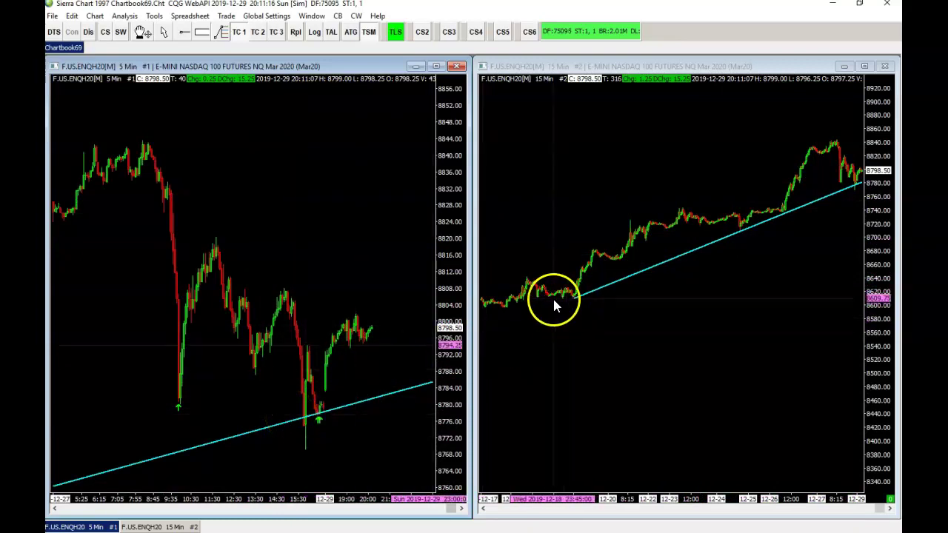
- Maximize the 5 Min chart and compress its bar spacing to show price action back to 12-24
left_click(651, 71)
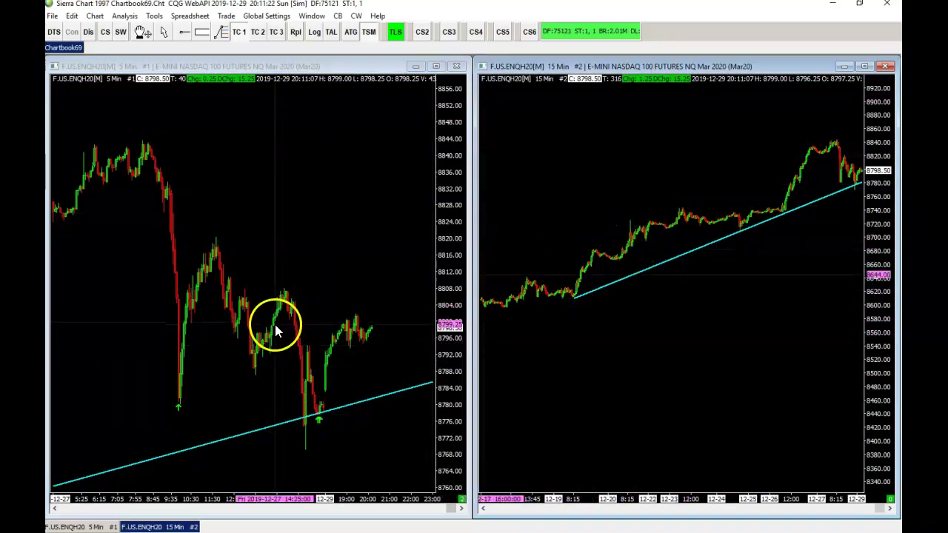
left_click(272, 74)
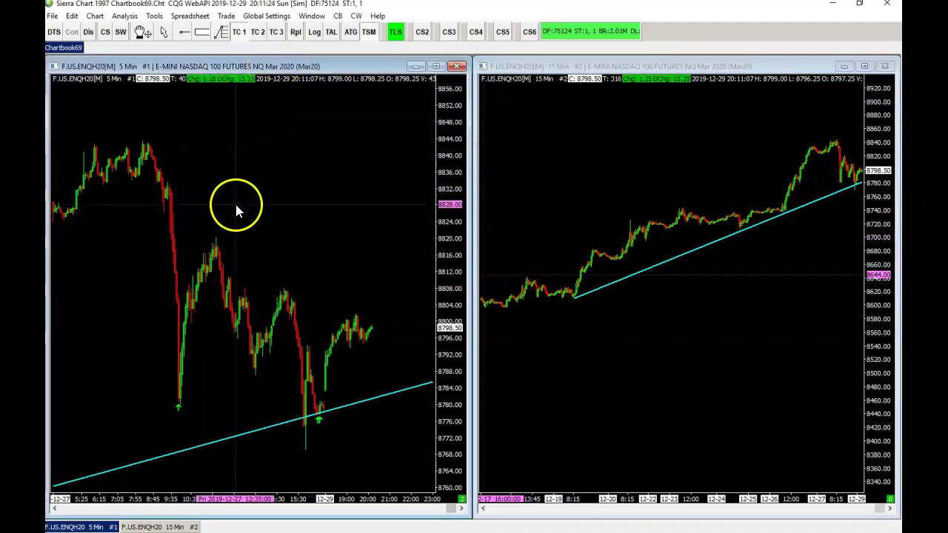
left_click(437, 67)
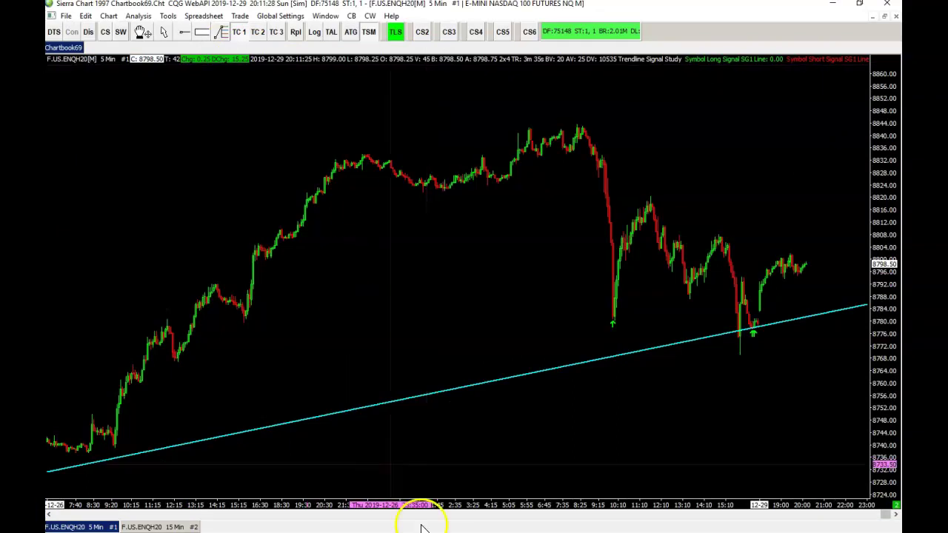
left_click_drag(328, 501, 355, 503)
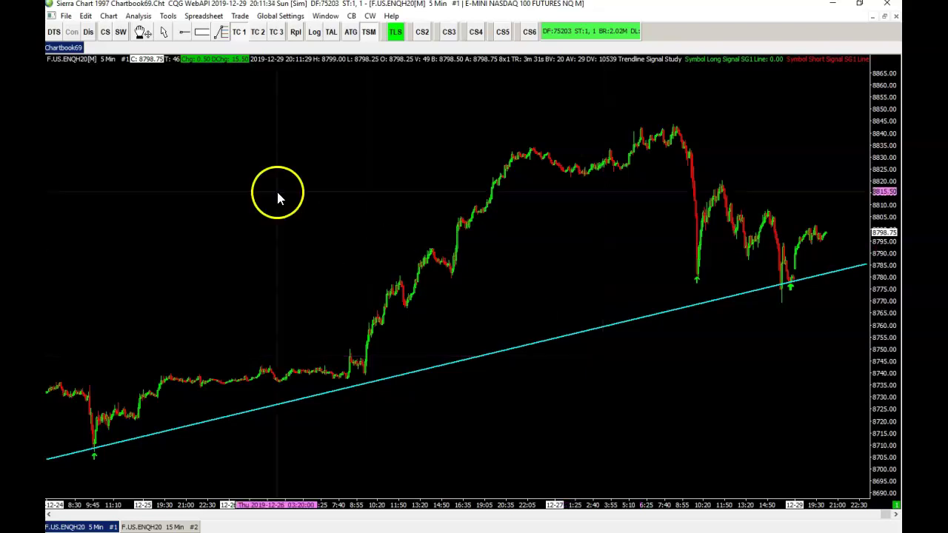
- Review the Trendline Signal Study's subgraph list and its inputs, and close the study windows without changes
left_click(138, 16)
left_click(151, 30)
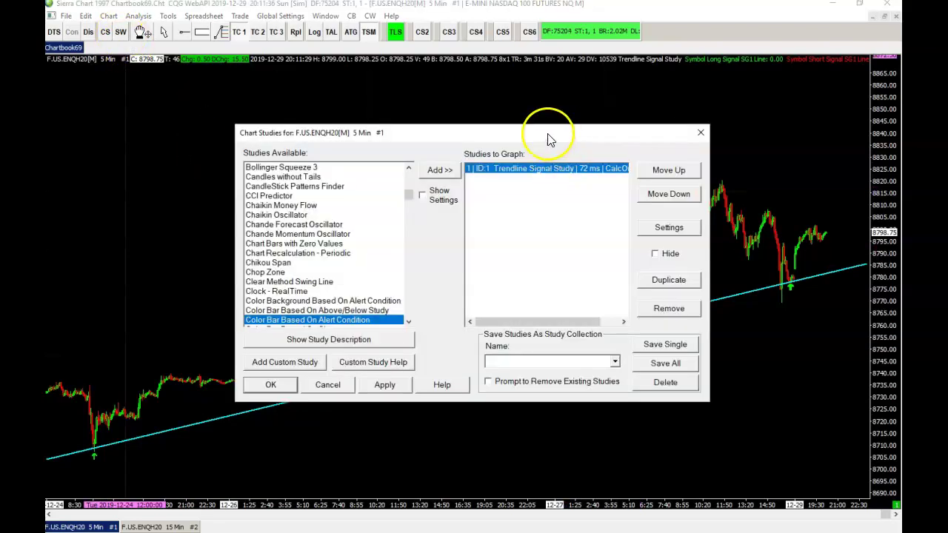
left_click_drag(548, 139, 400, 115)
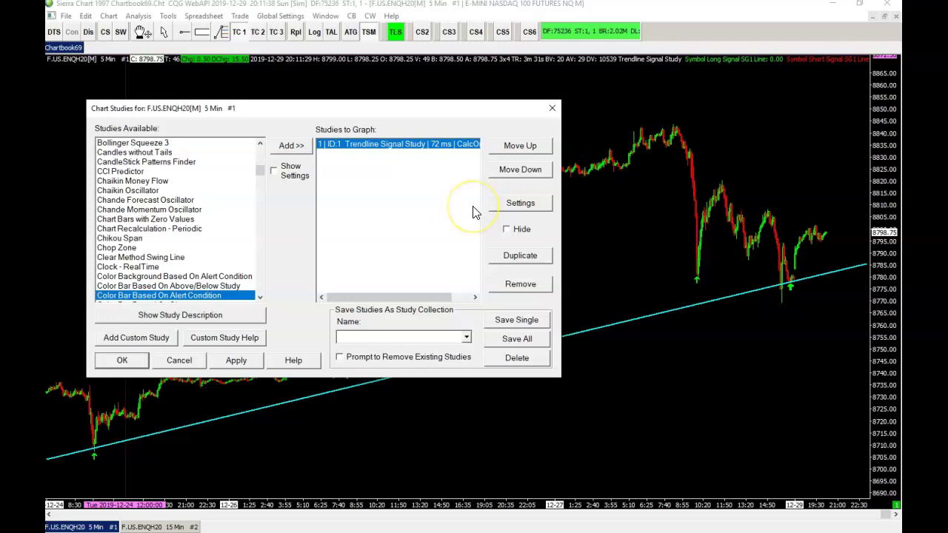
left_click(520, 206)
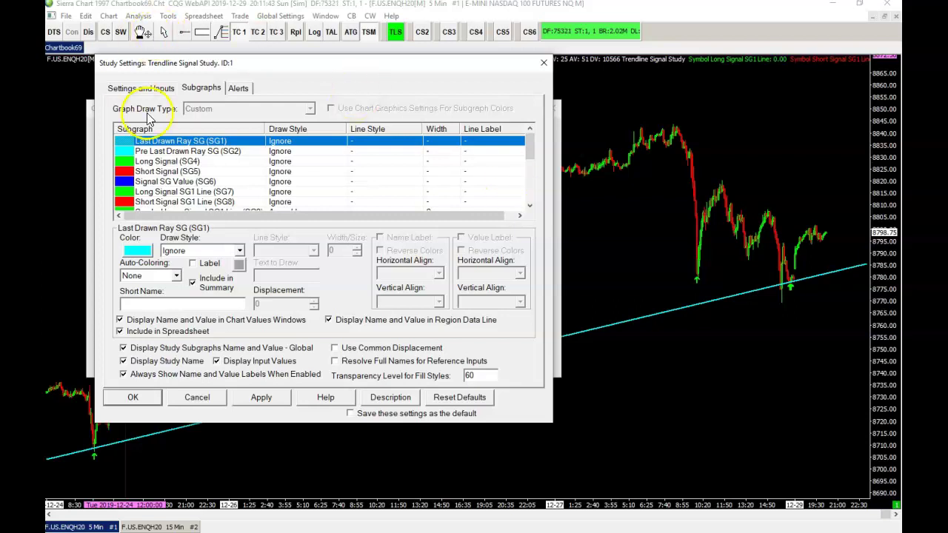
left_click(164, 161)
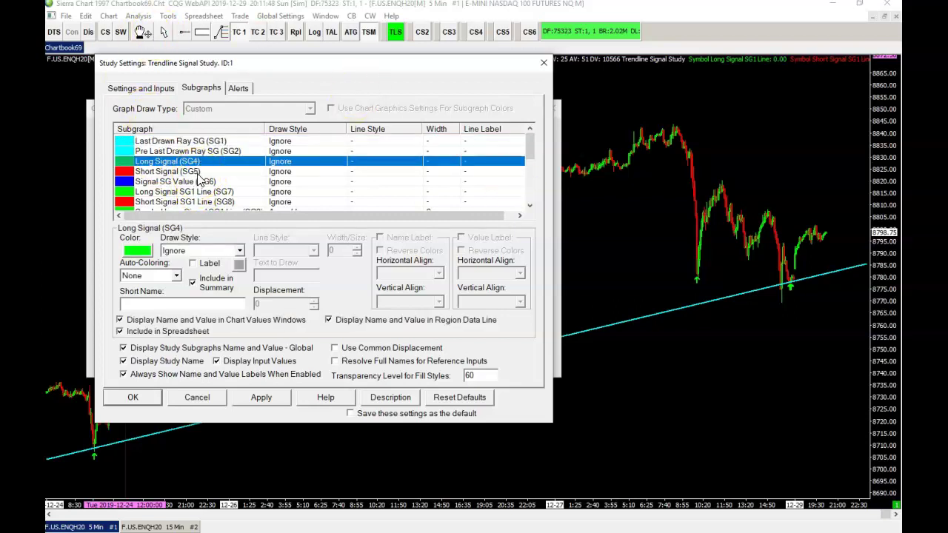
scroll(199, 179, "down", 2)
scroll(198, 179, "down", 3)
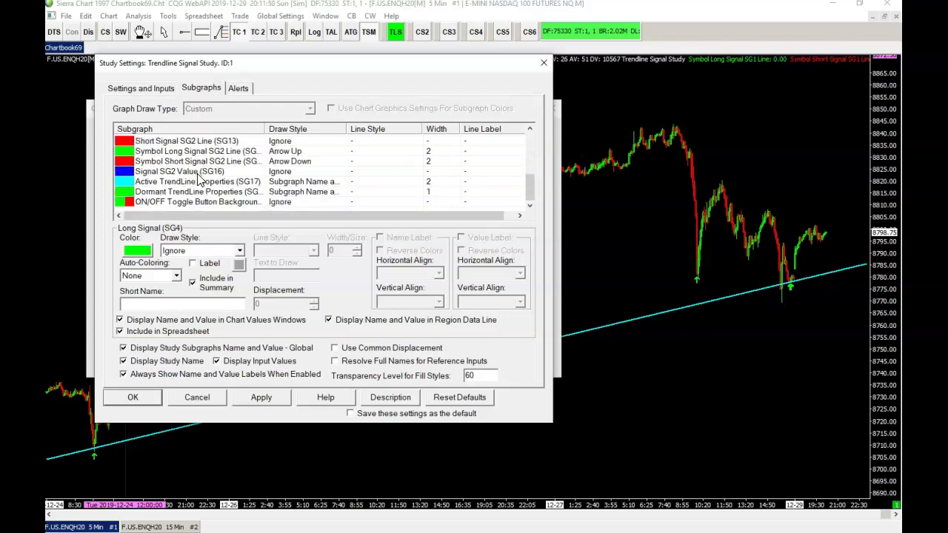
left_click(166, 90)
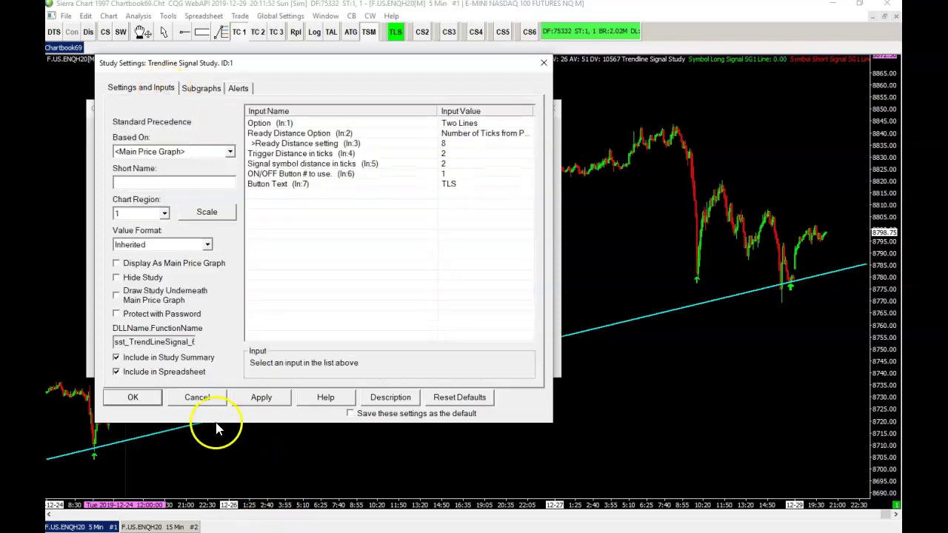
left_click(198, 398)
left_click(182, 363)
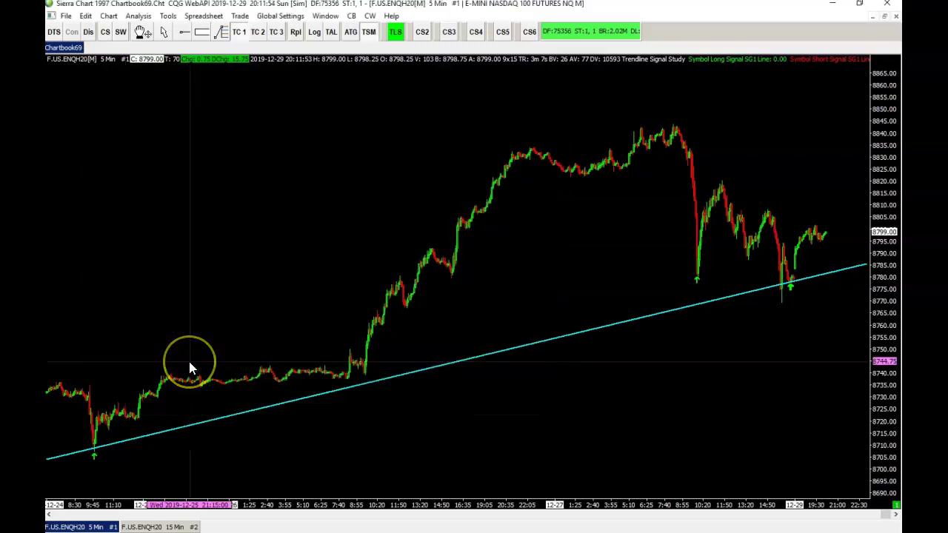